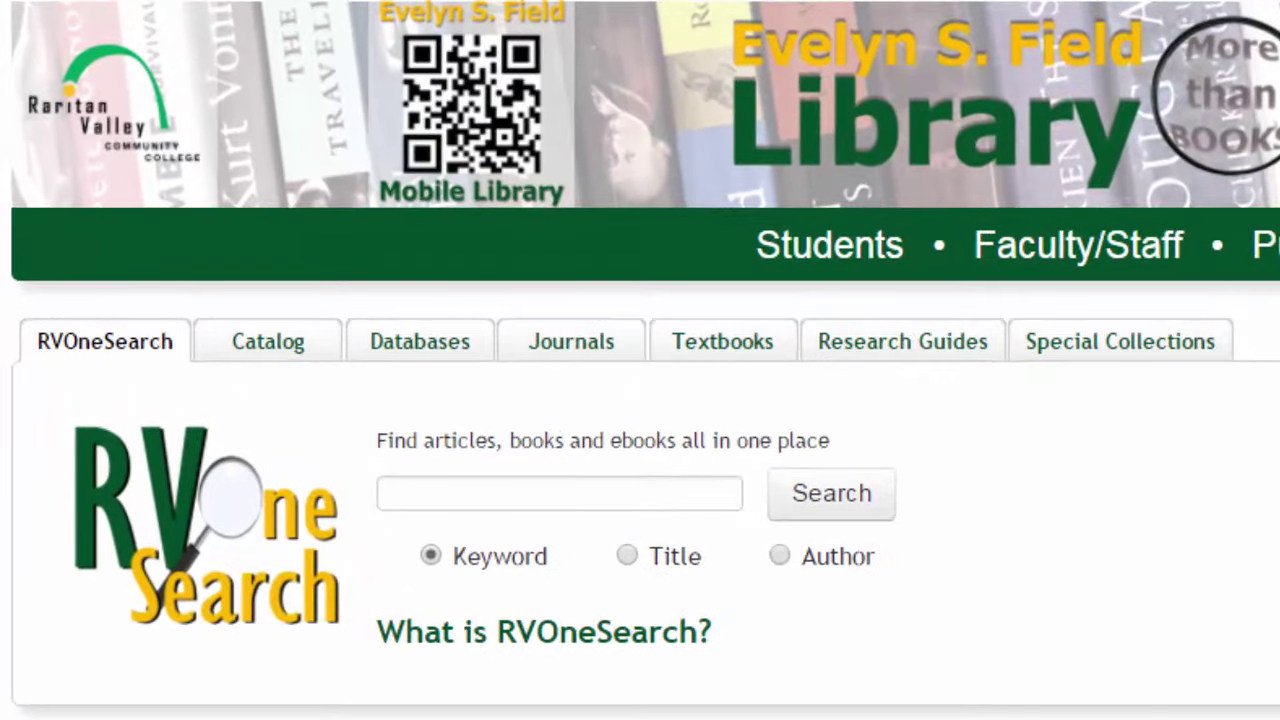
# Search RVOneSearch for "native americans" and education, returning 83,571 results.
pyautogui.write('native americans')
pyautogui.click(681, 495)
pyautogui.write('"nativ')
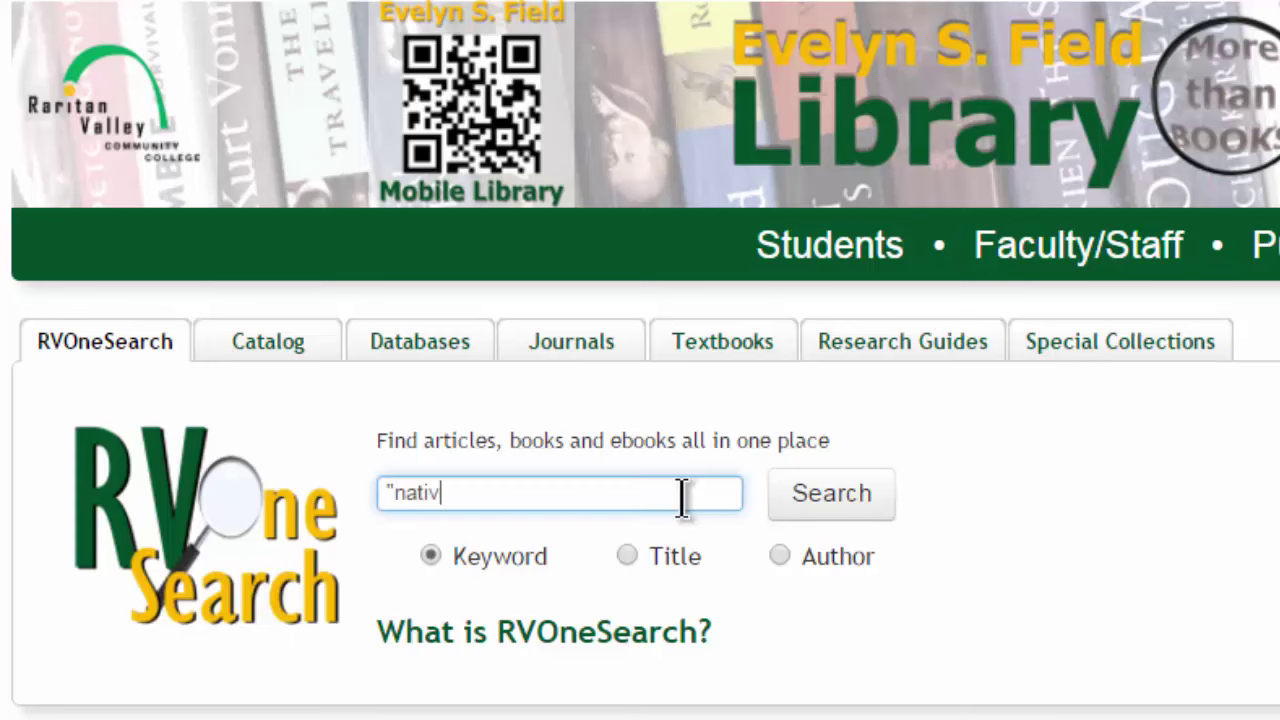
pyautogui.write('e americans" and educati')
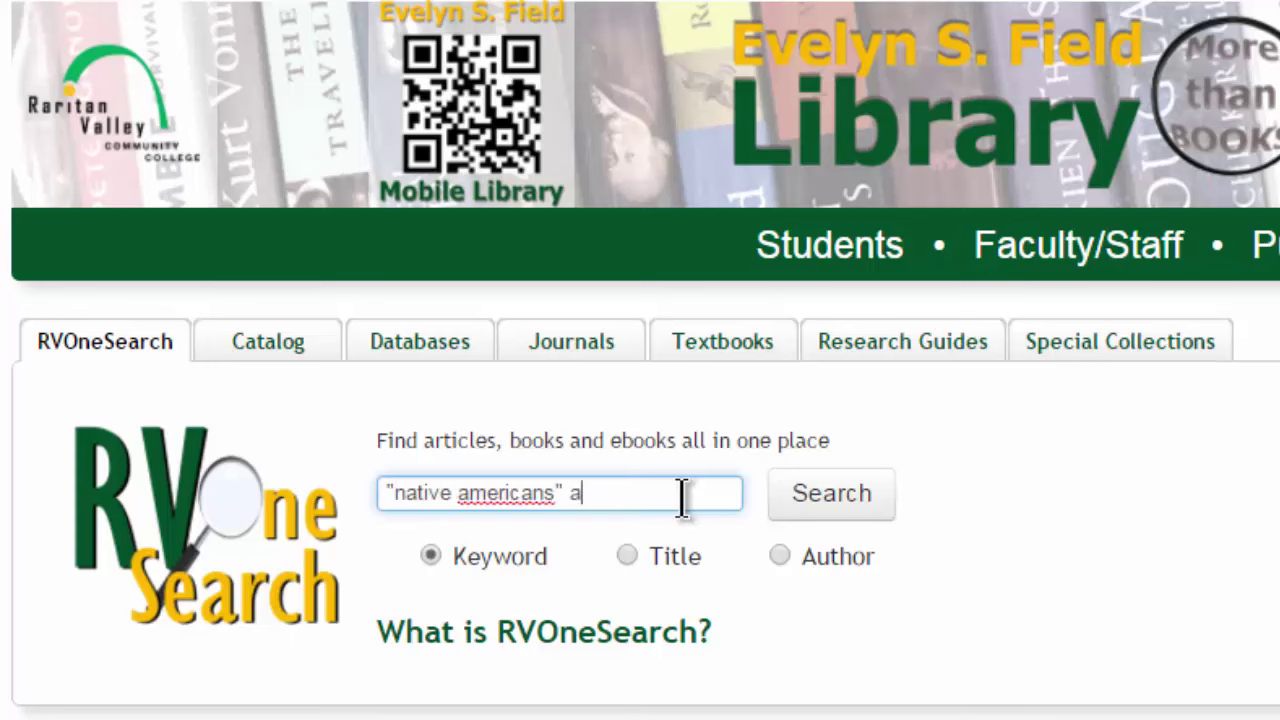
pyautogui.write('on')
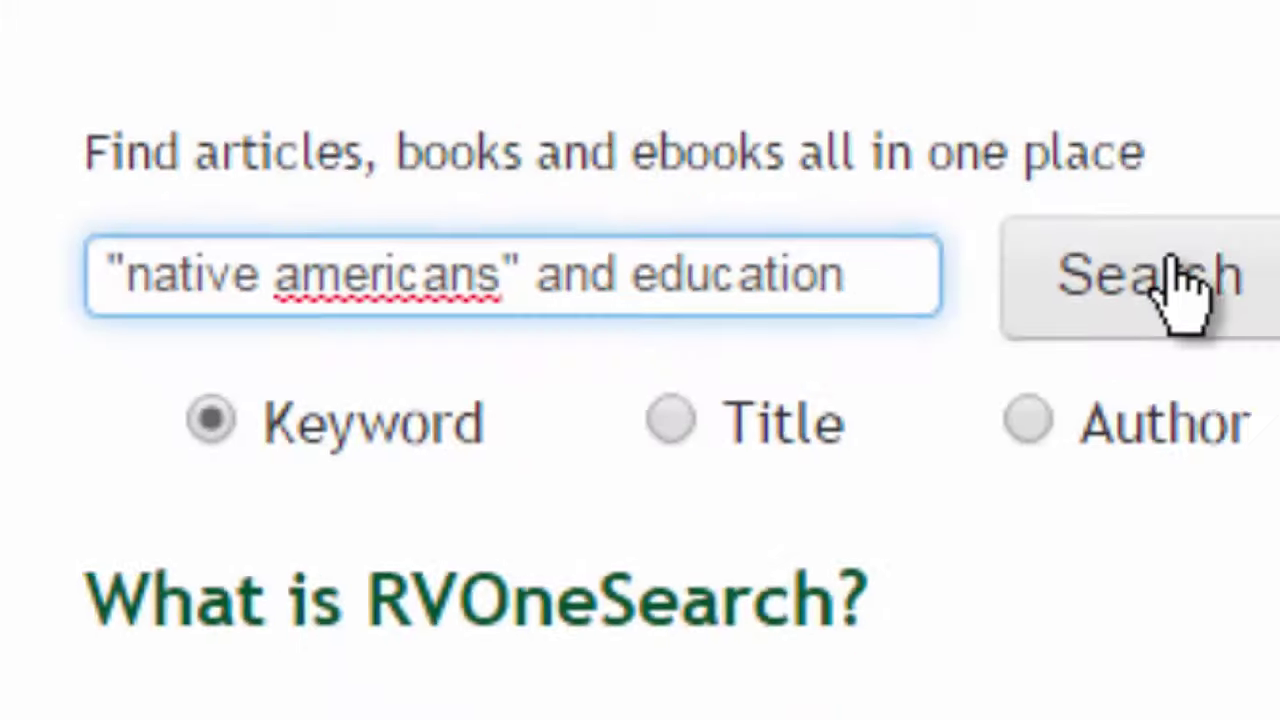
pyautogui.click(1240, 278)
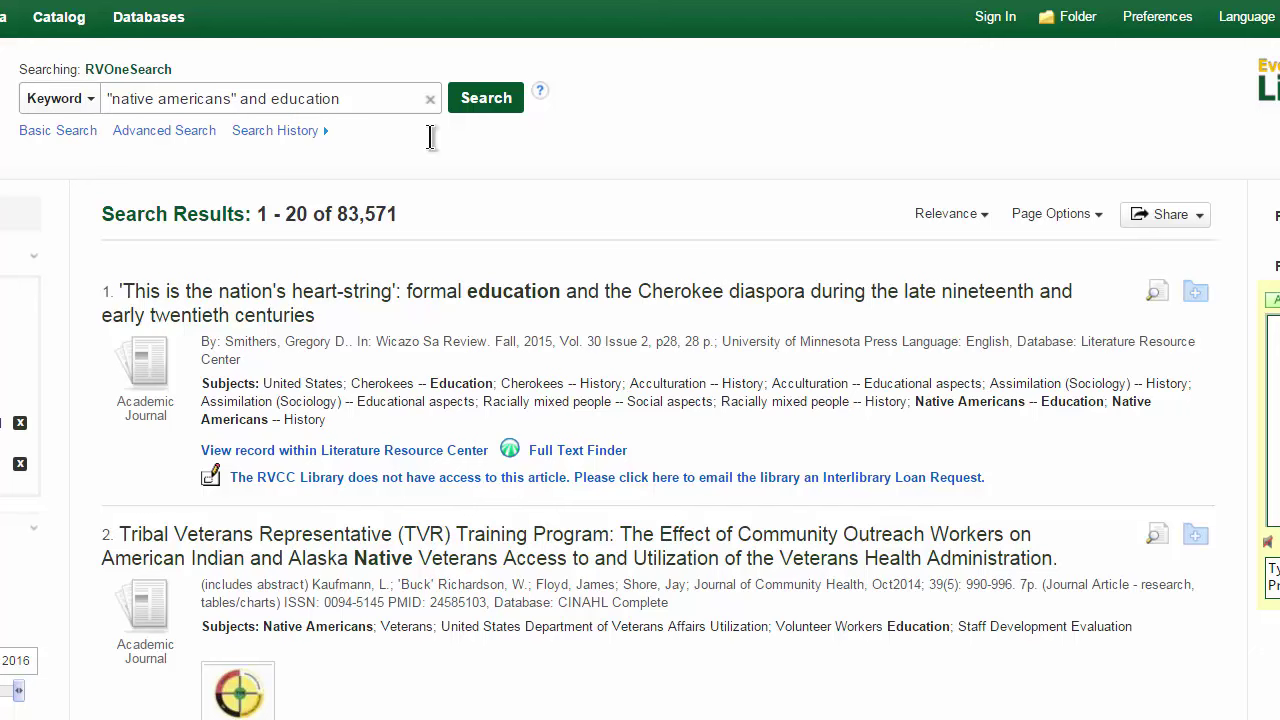
# Append 'and reservation' to the query and rerun it, narrowing results to 18,346.
pyautogui.click(376, 94)
pyautogui.write('and res')
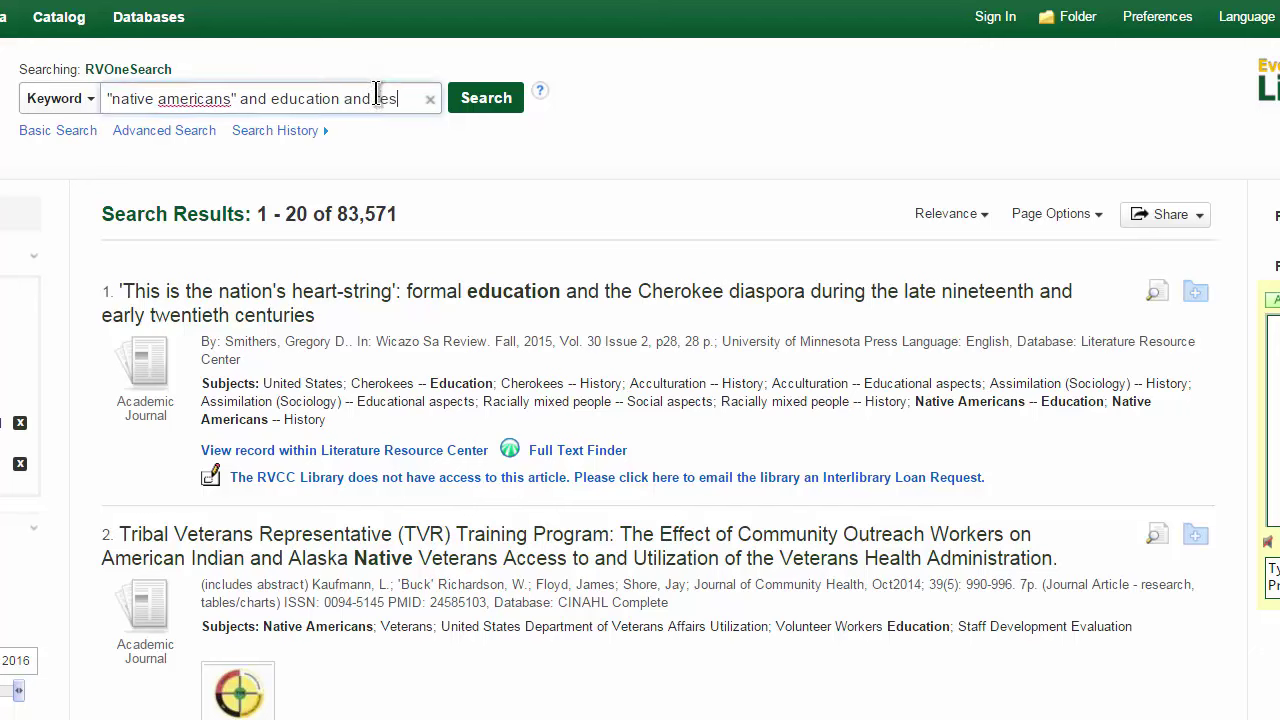
pyautogui.write('ervation')
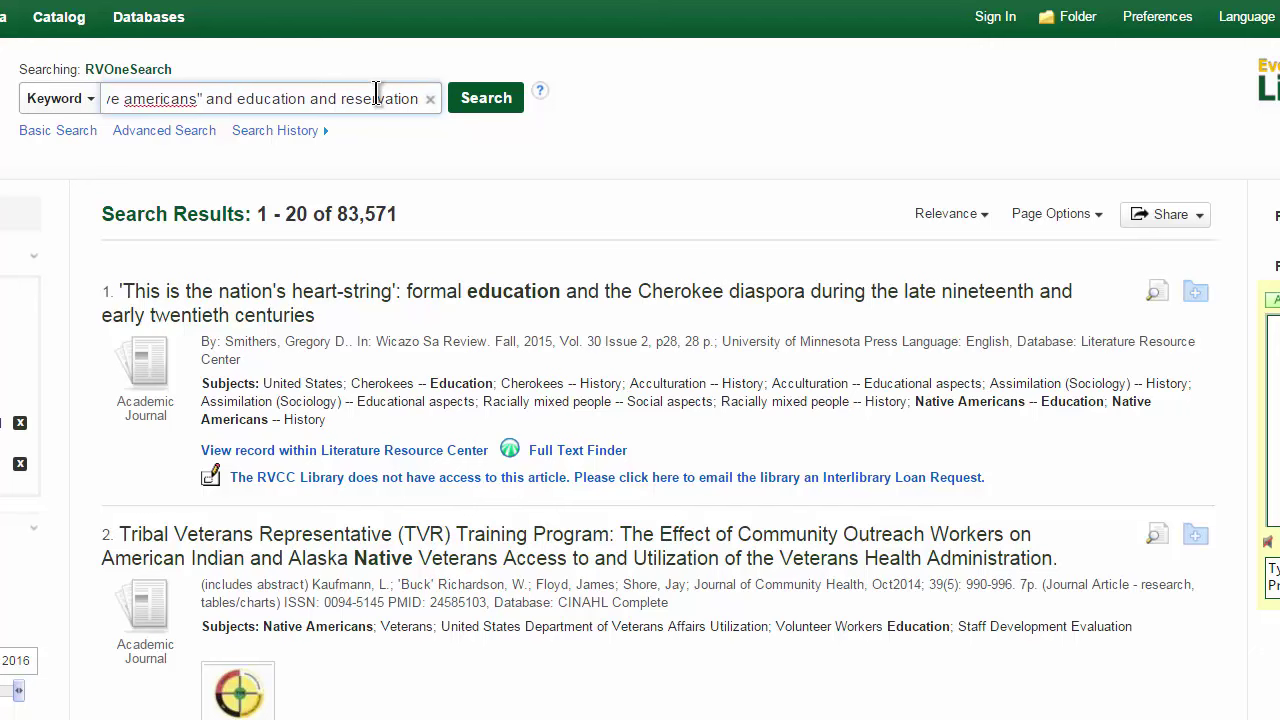
pyautogui.press('Return')
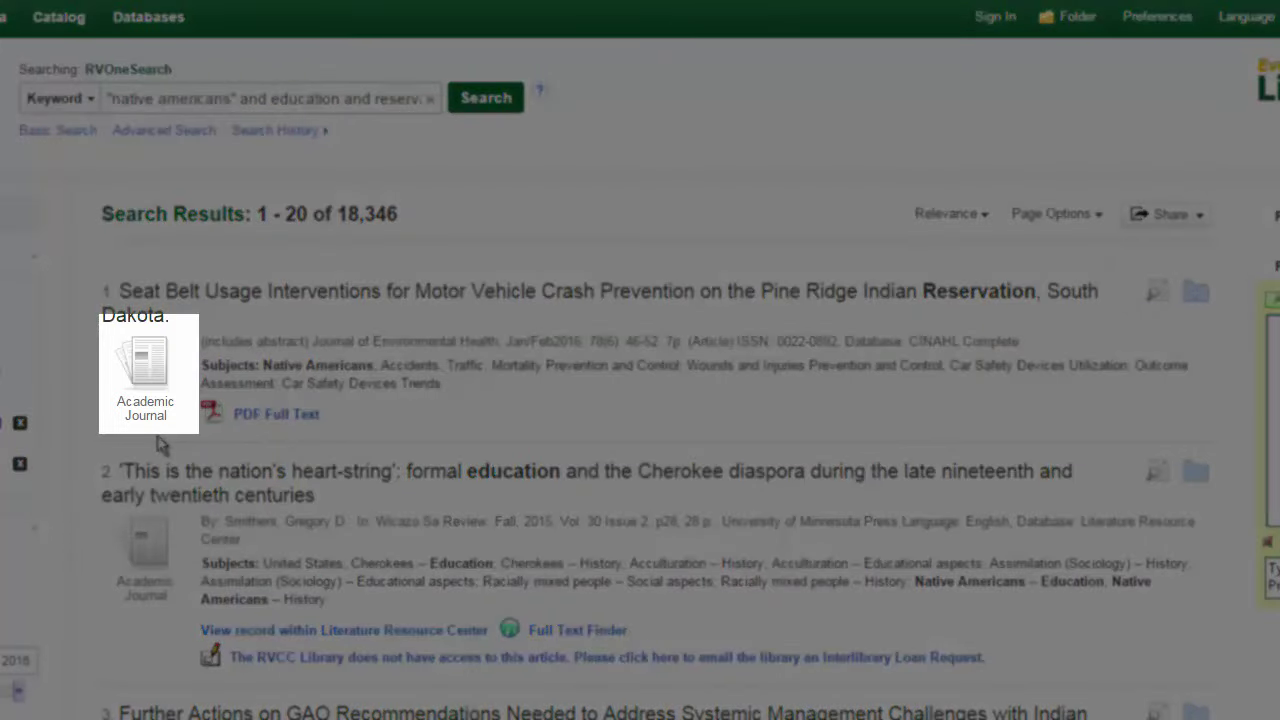
pyautogui.scroll(-4, 160, 445)
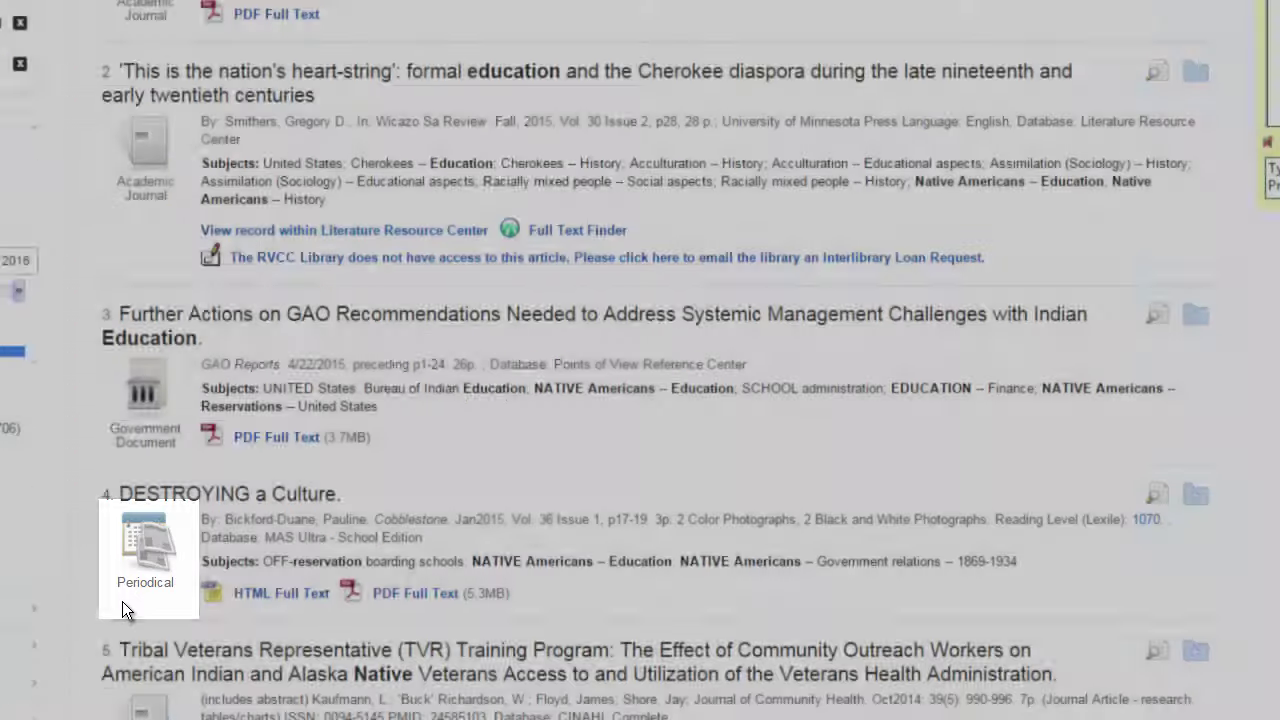
pyautogui.scroll(-5, 122, 601)
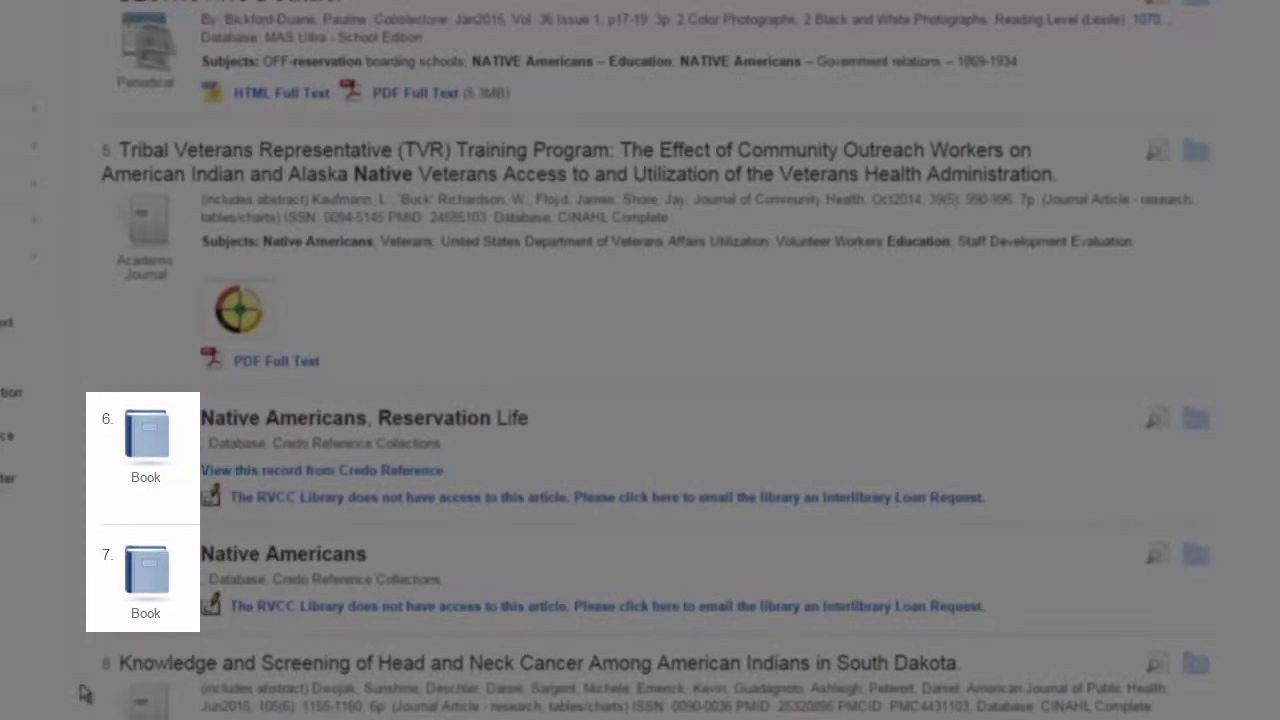
pyautogui.scroll(5, 108, 683)
pyautogui.scroll(4, 640, 400)
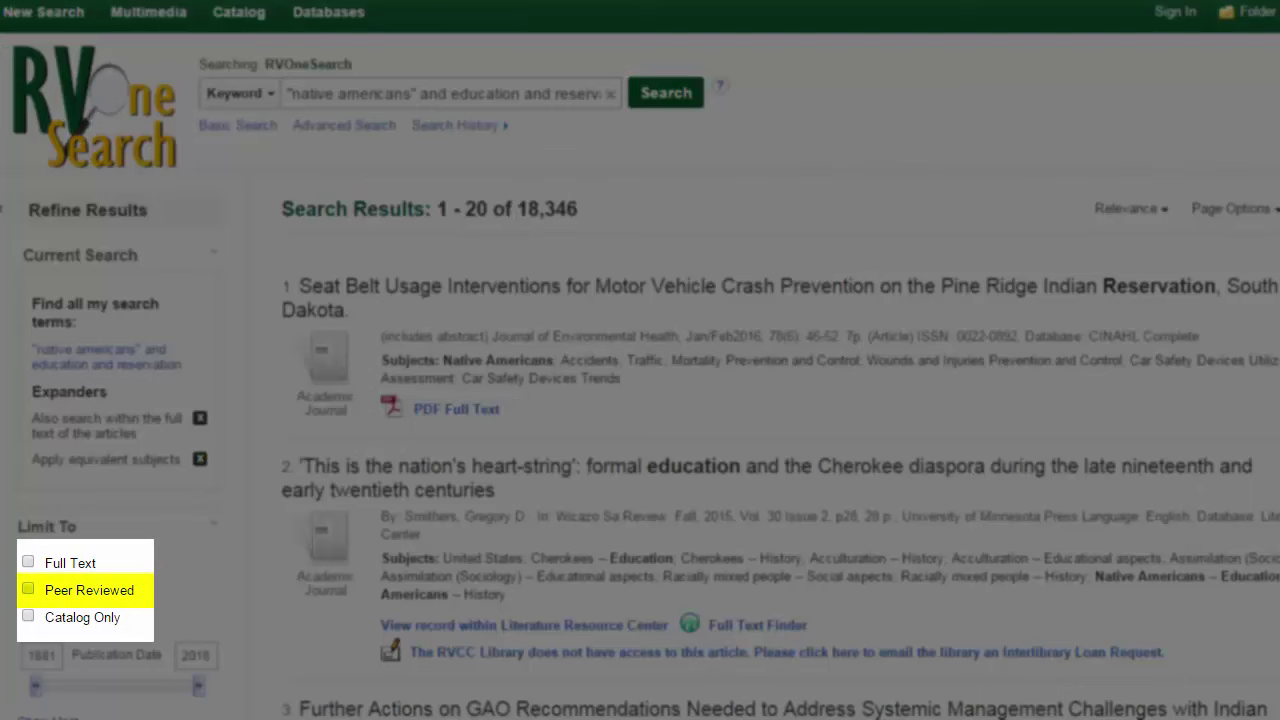
# Tick Peer Reviewed under Limit To, cutting the results to 9,337.
pyautogui.click(28, 590)
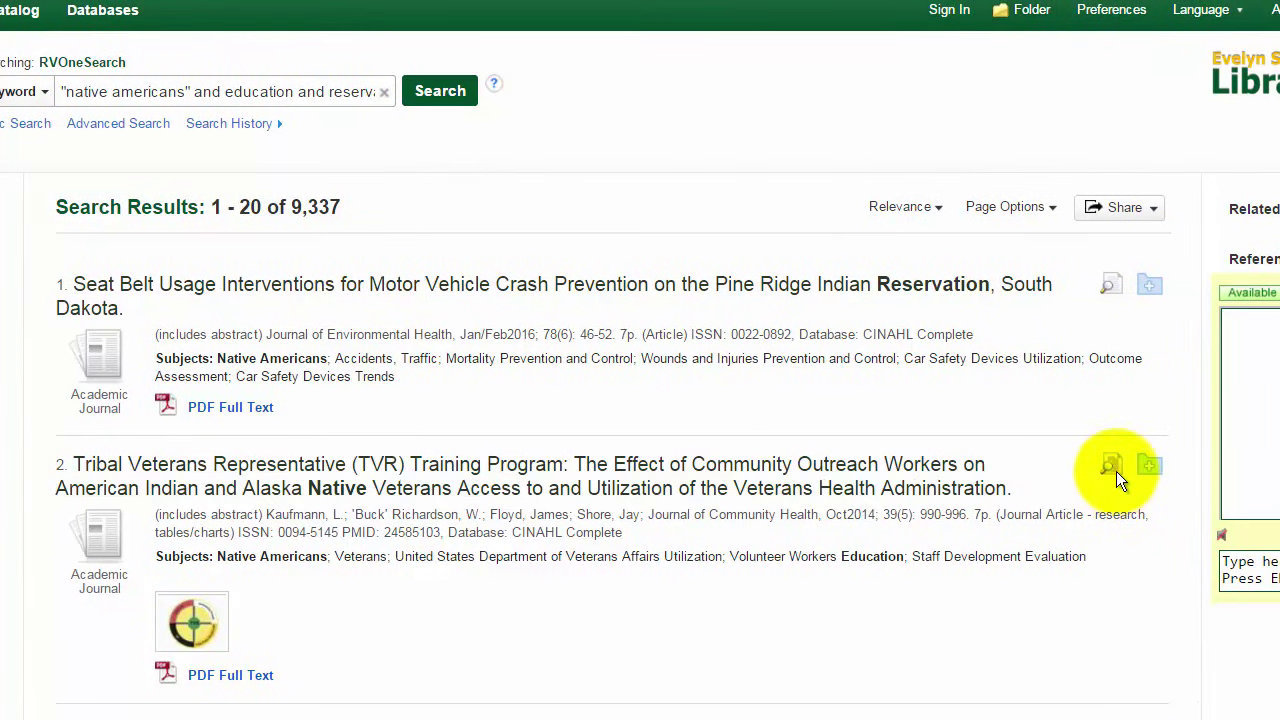
pyautogui.moveTo(1116, 466)
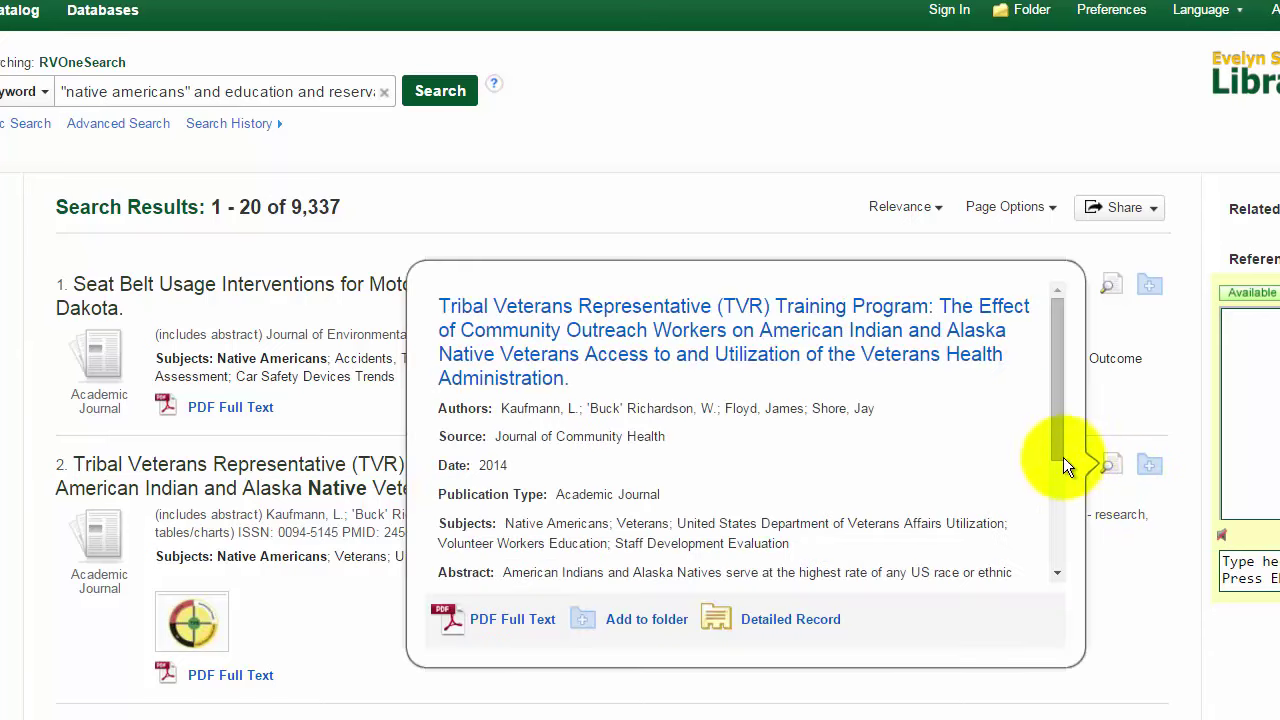
pyautogui.moveTo(1056, 443); pyautogui.dragTo(1050, 559)
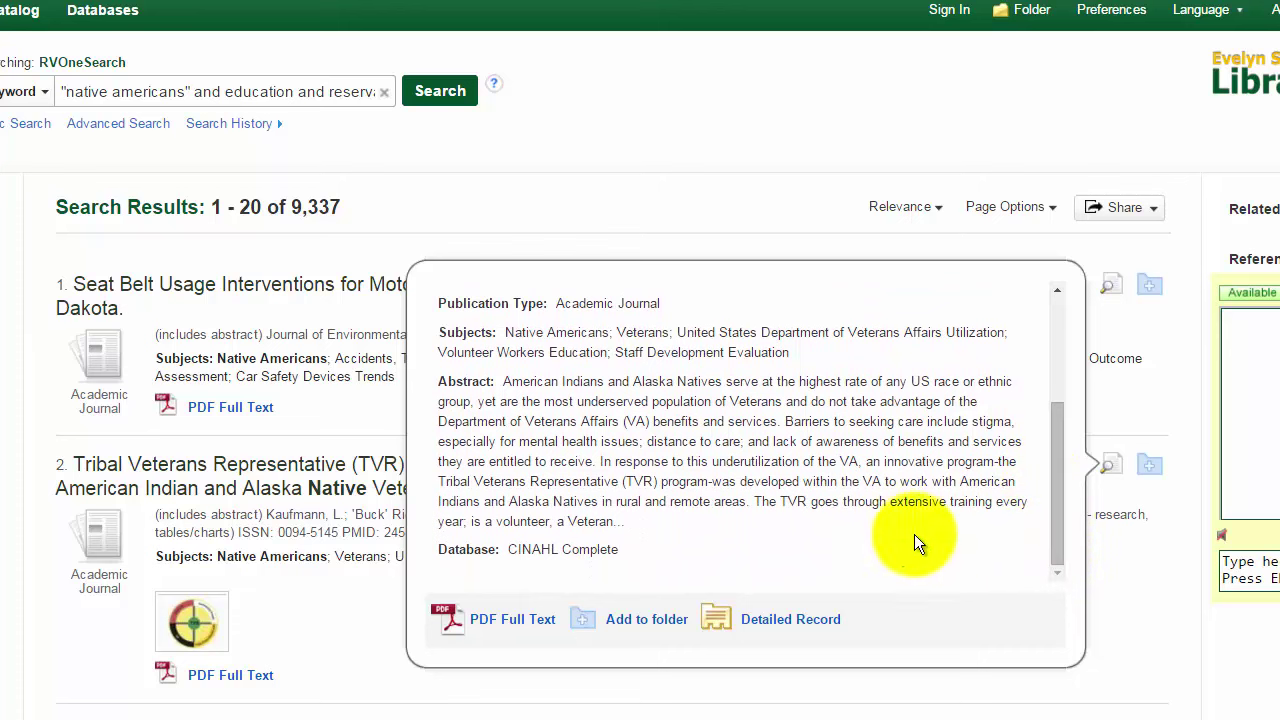
pyautogui.click(491, 643)
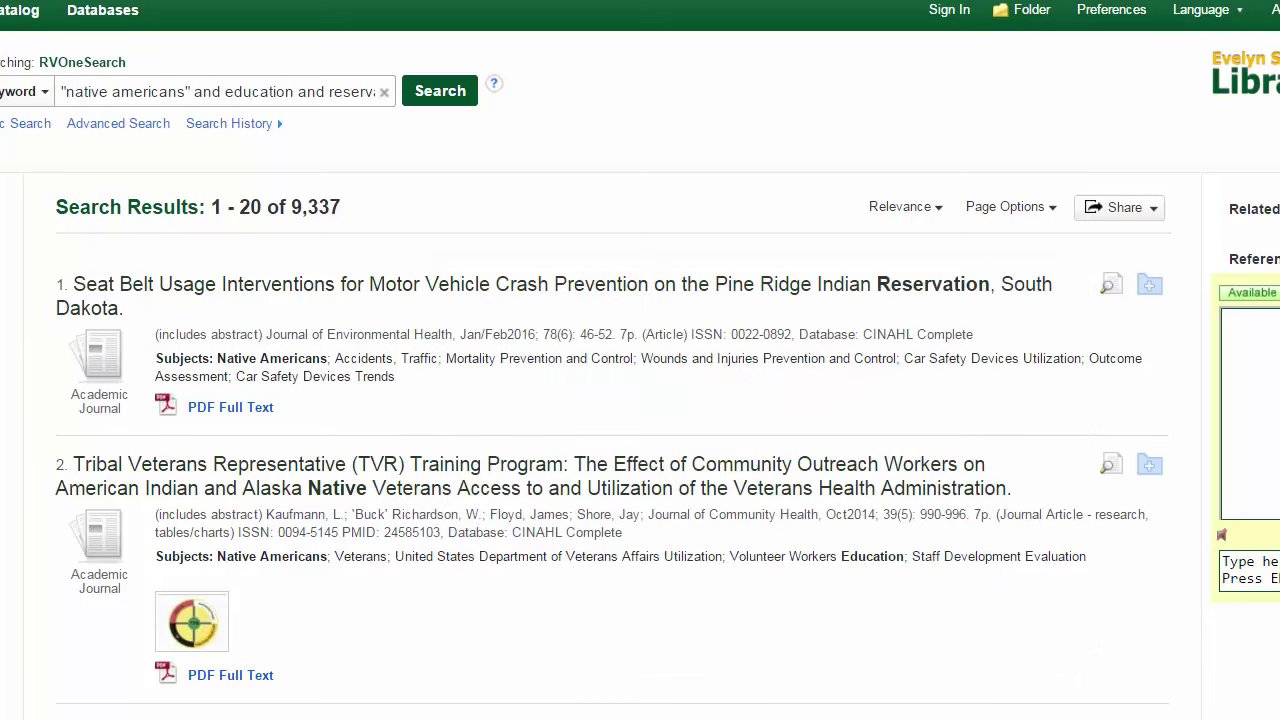
pyautogui.scroll(-3, 640, 400)
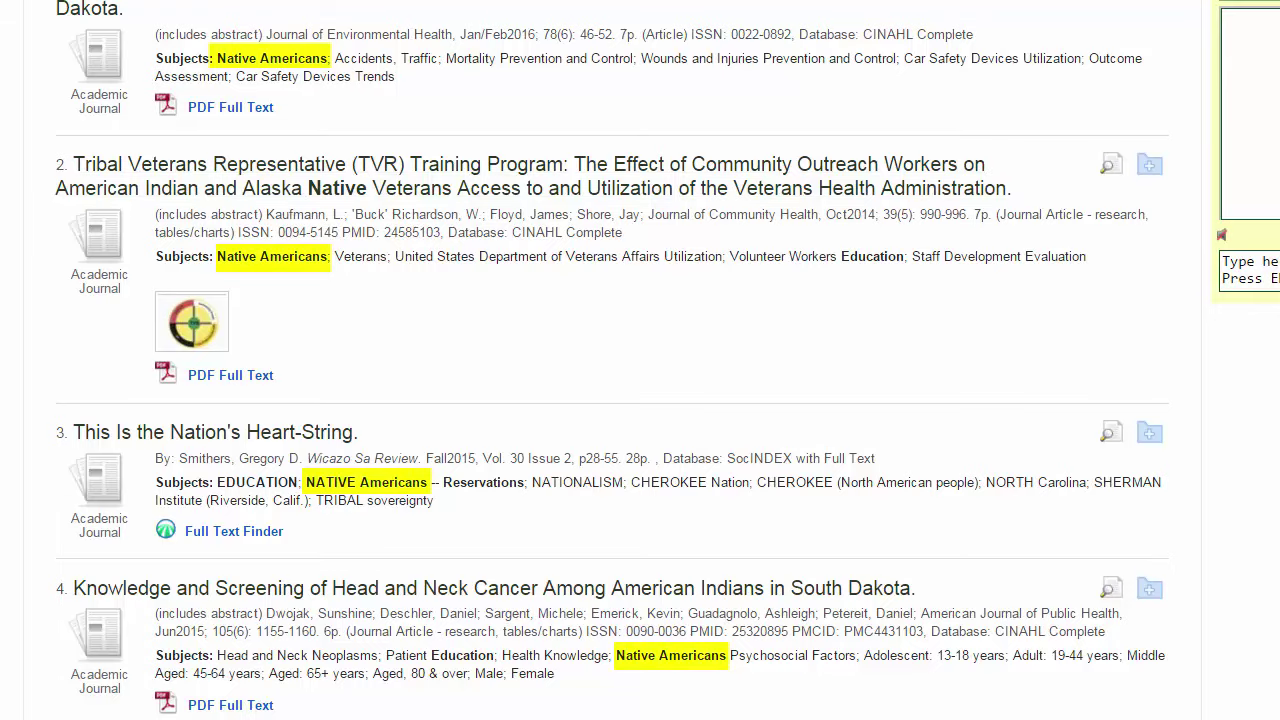
pyautogui.scroll(-3, 640, 400)
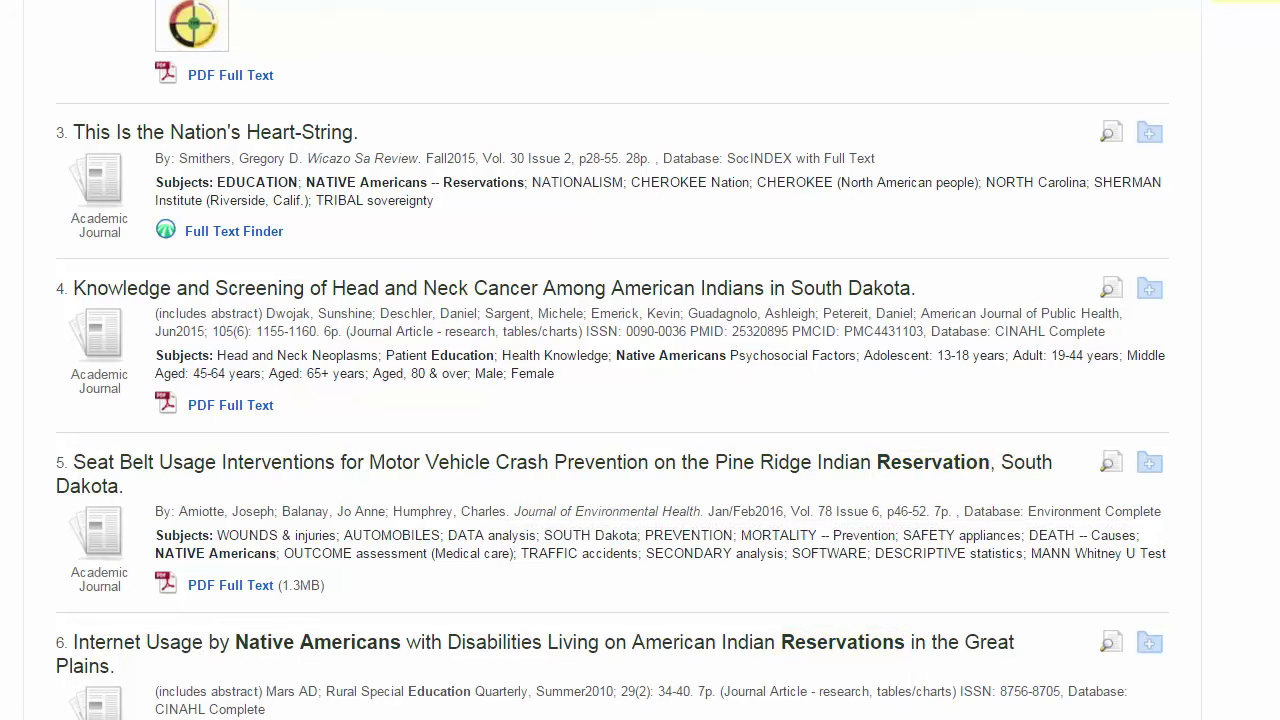
pyautogui.scroll(5, 640, 360)
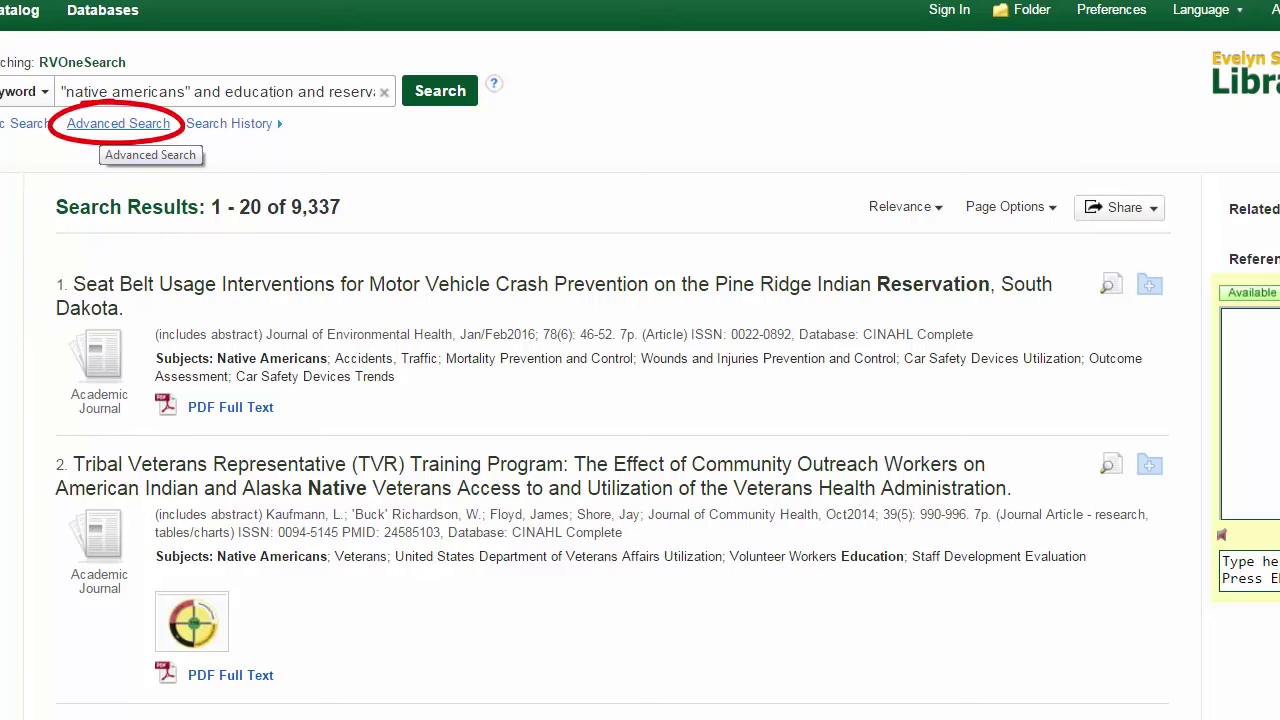
# In Advanced Search, put "native americans", education and reservation on three separate lines.
pyautogui.click(118, 123)
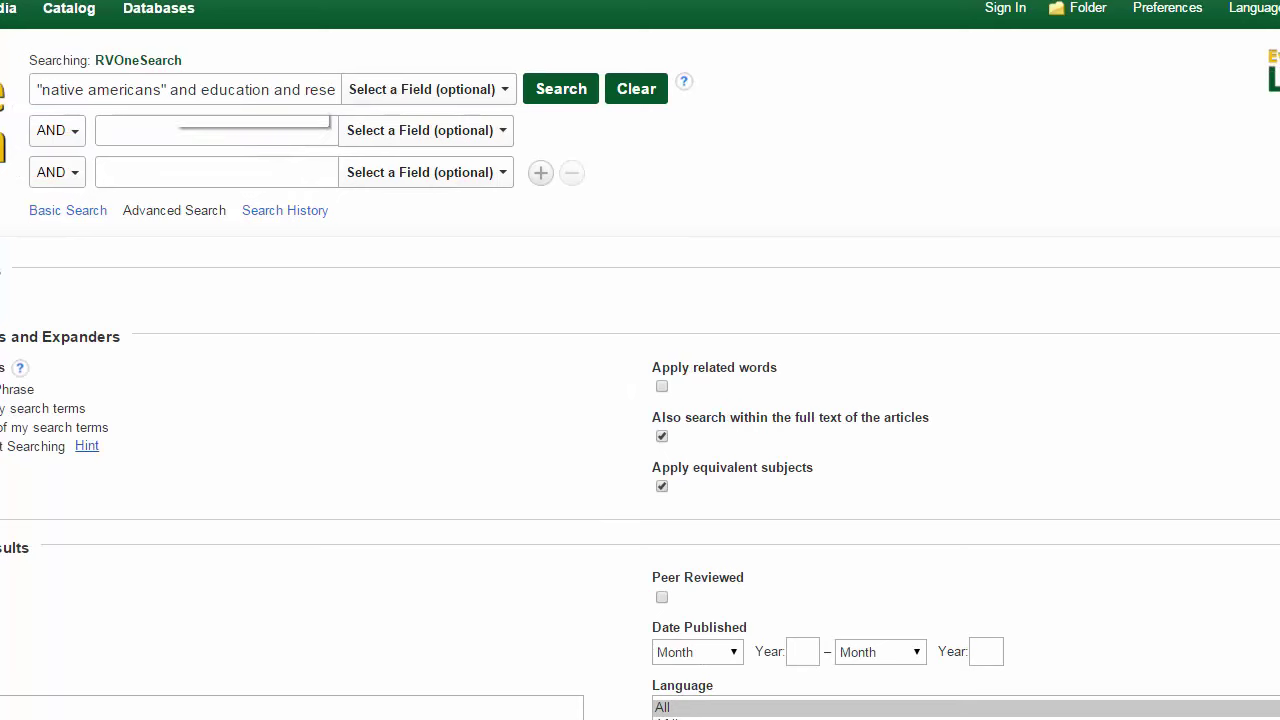
pyautogui.moveTo(170, 90); pyautogui.dragTo(338, 90)
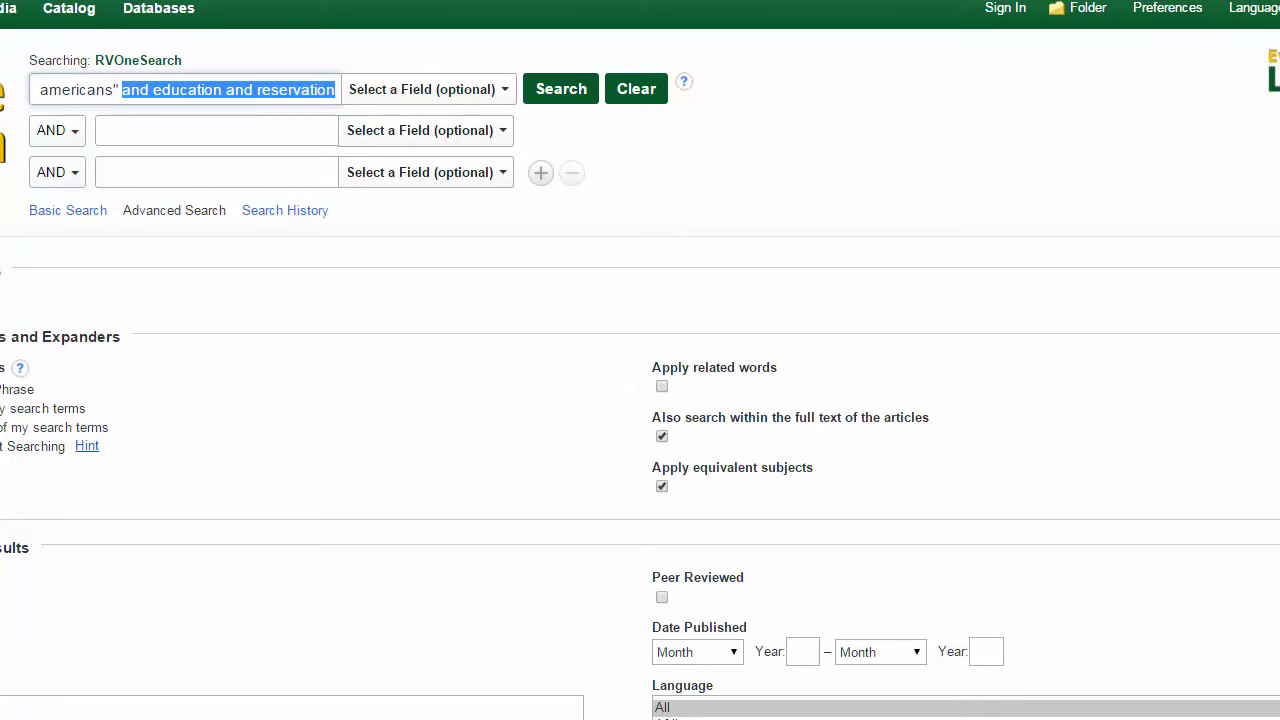
pyautogui.press('BackSpace')
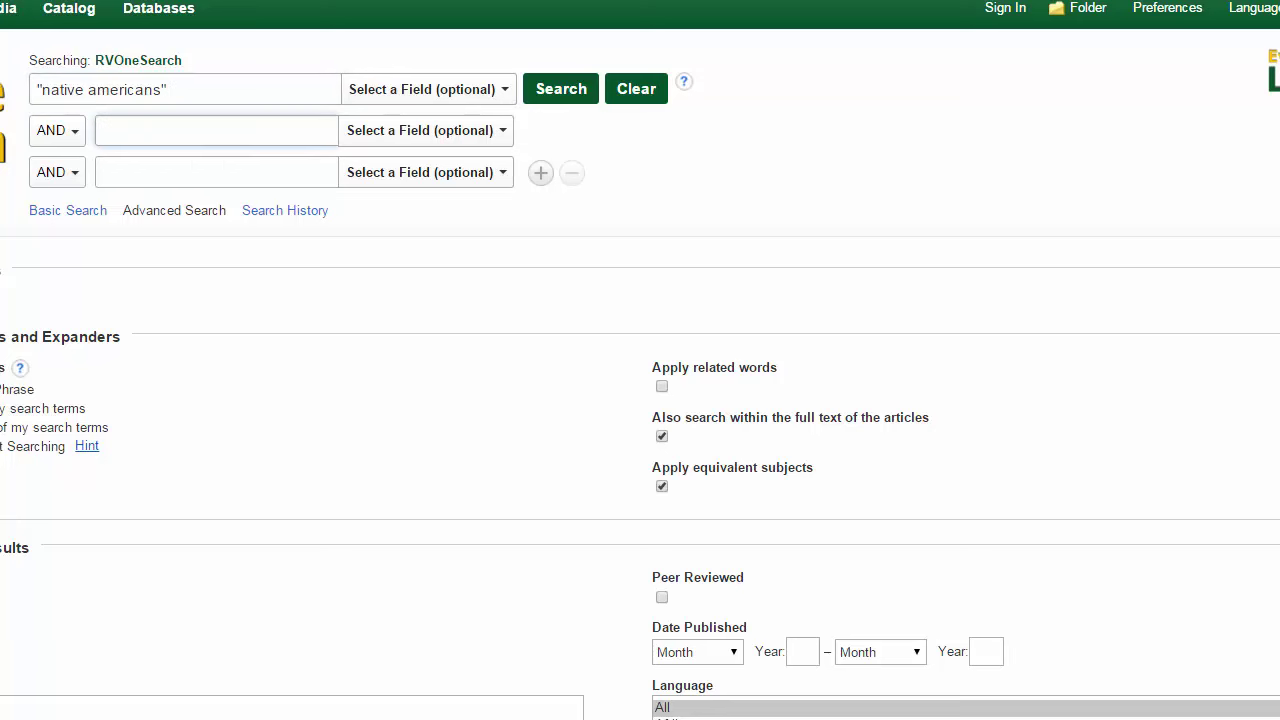
pyautogui.write('educa')
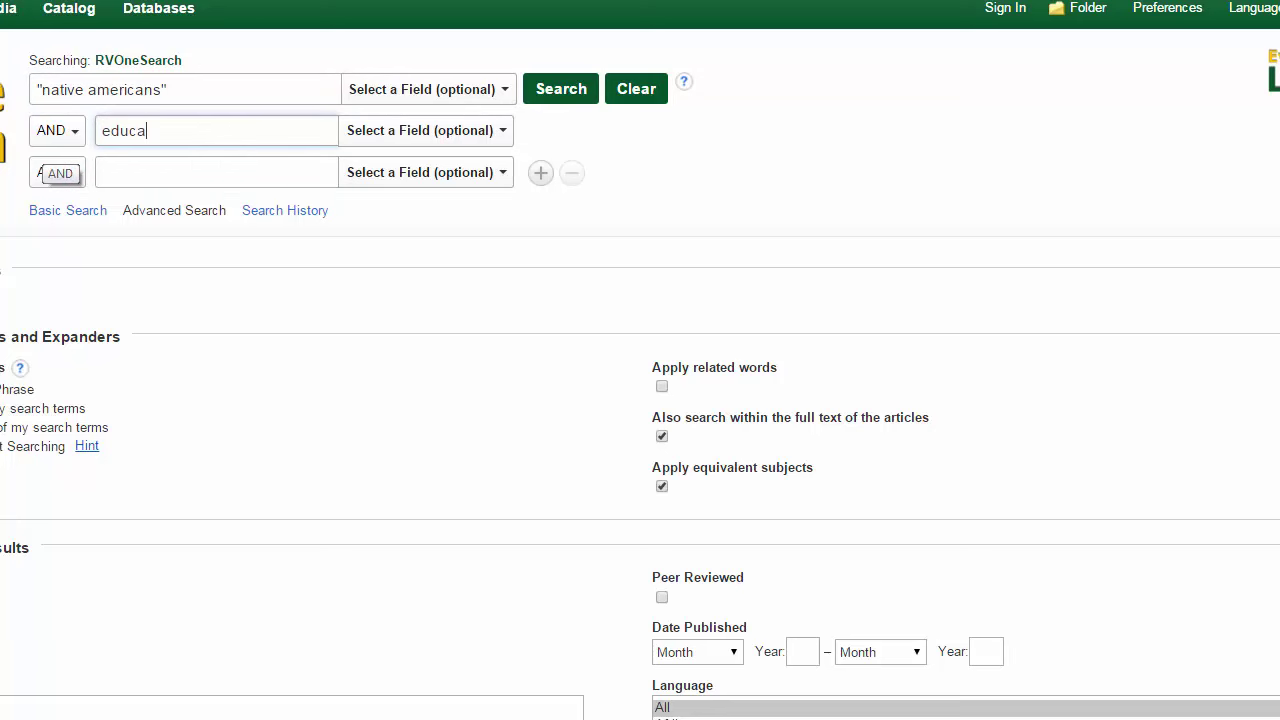
pyautogui.write('tion')
pyautogui.click(110, 172)
pyautogui.write('reserv')
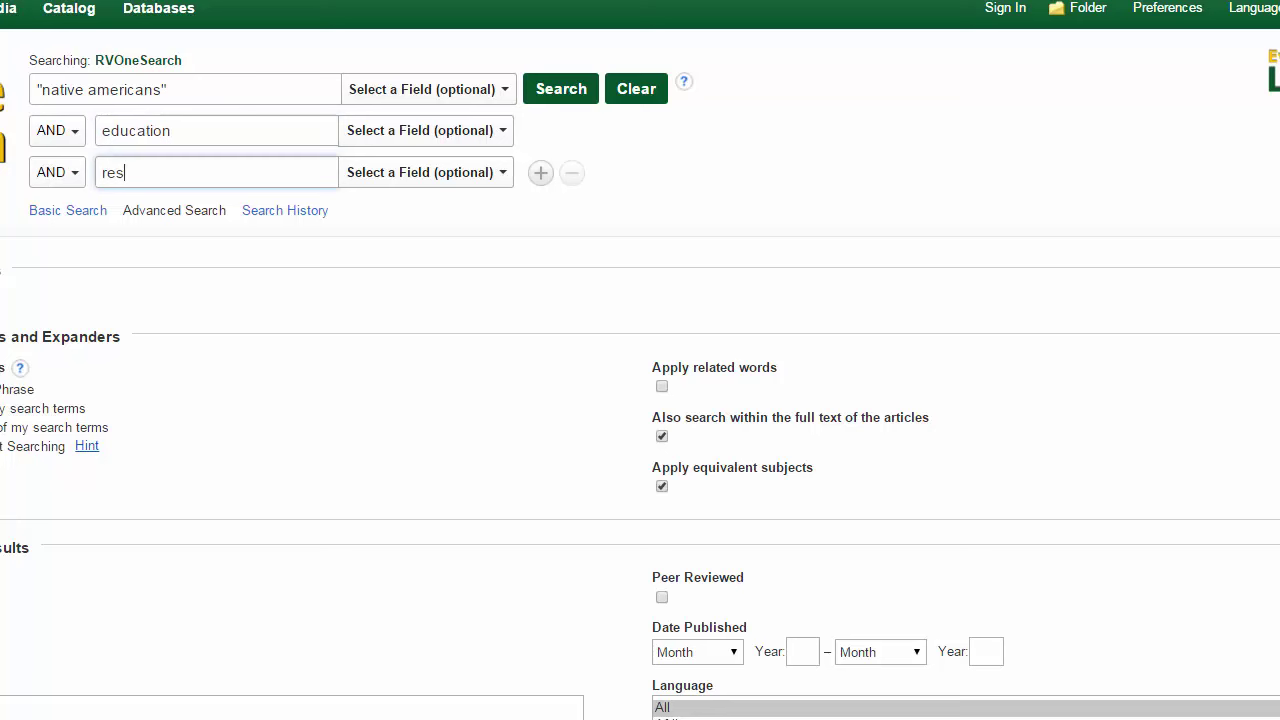
pyautogui.write('ation')
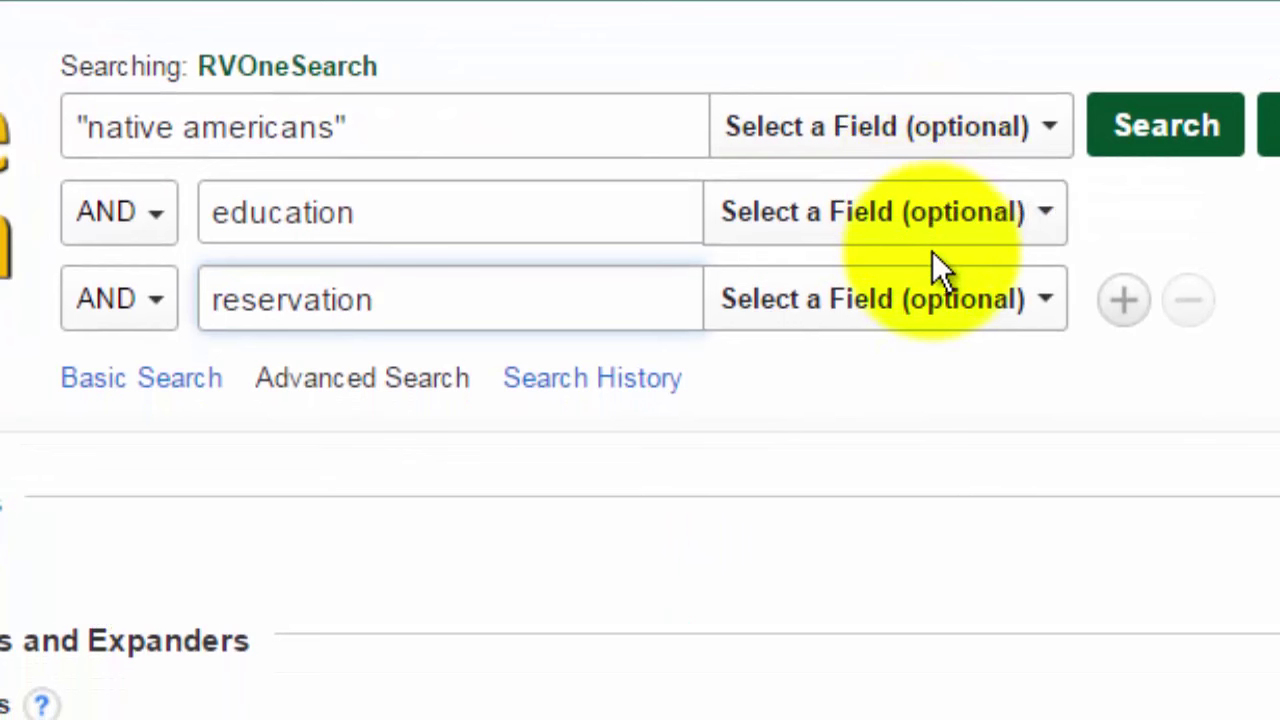
# Search education as Subject Term and reservation in Abstract, returning 1,182 results.
pyautogui.click(926, 238)
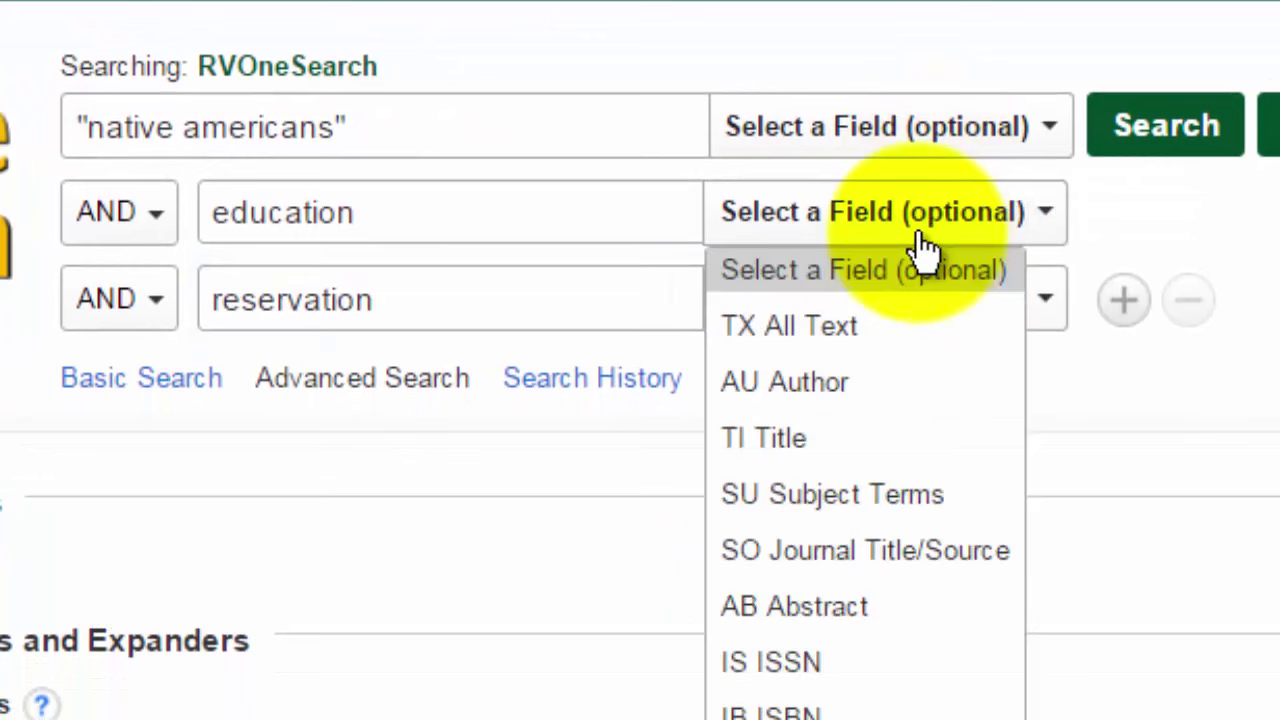
pyautogui.click(865, 517)
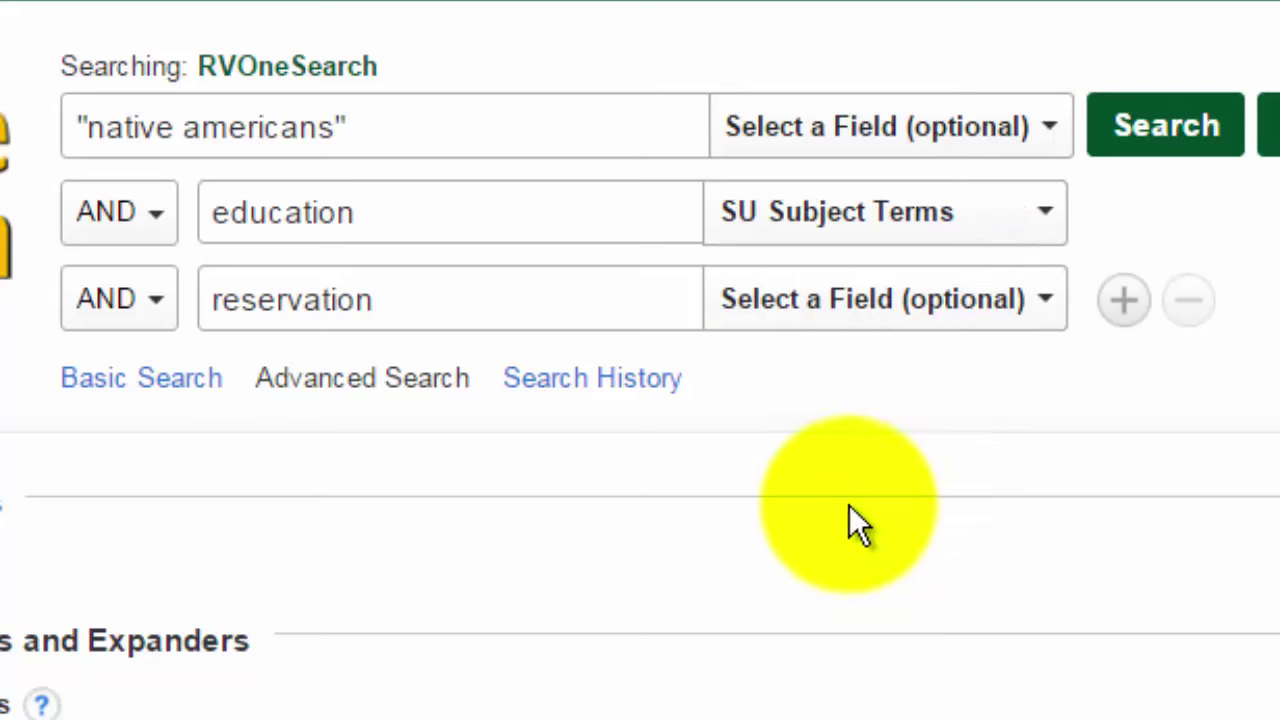
pyautogui.click(872, 330)
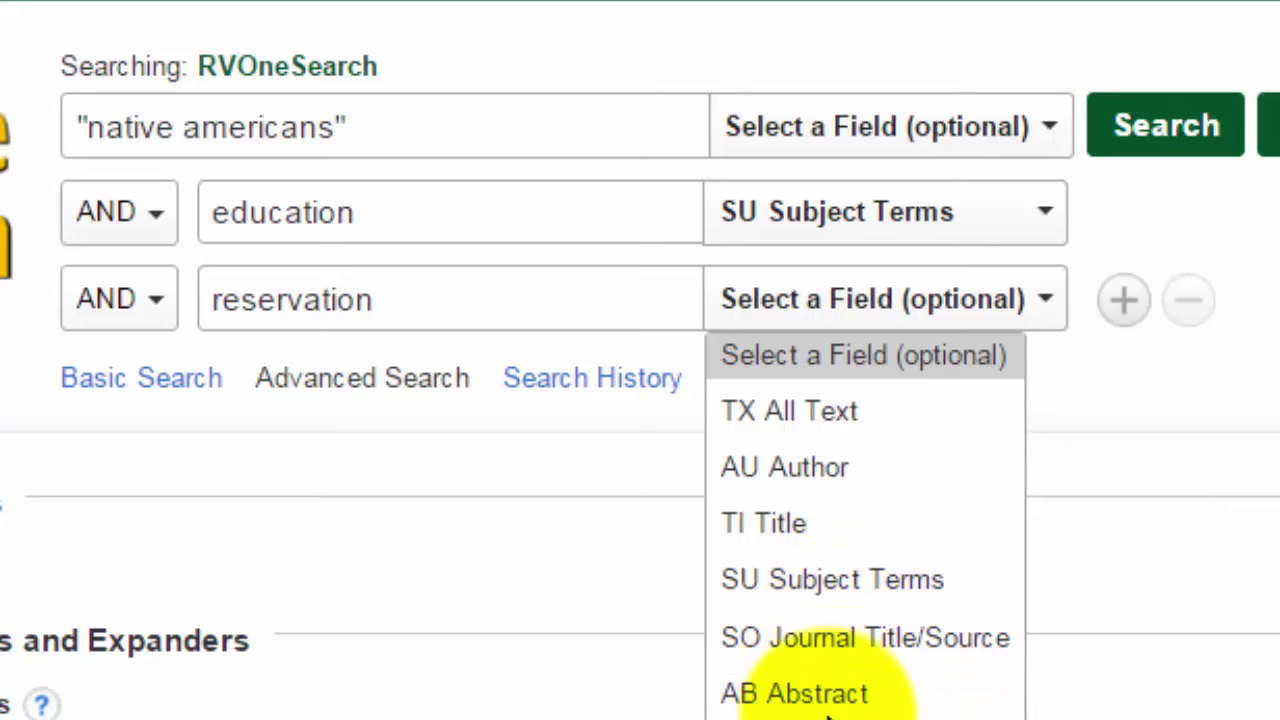
pyautogui.click(828, 705)
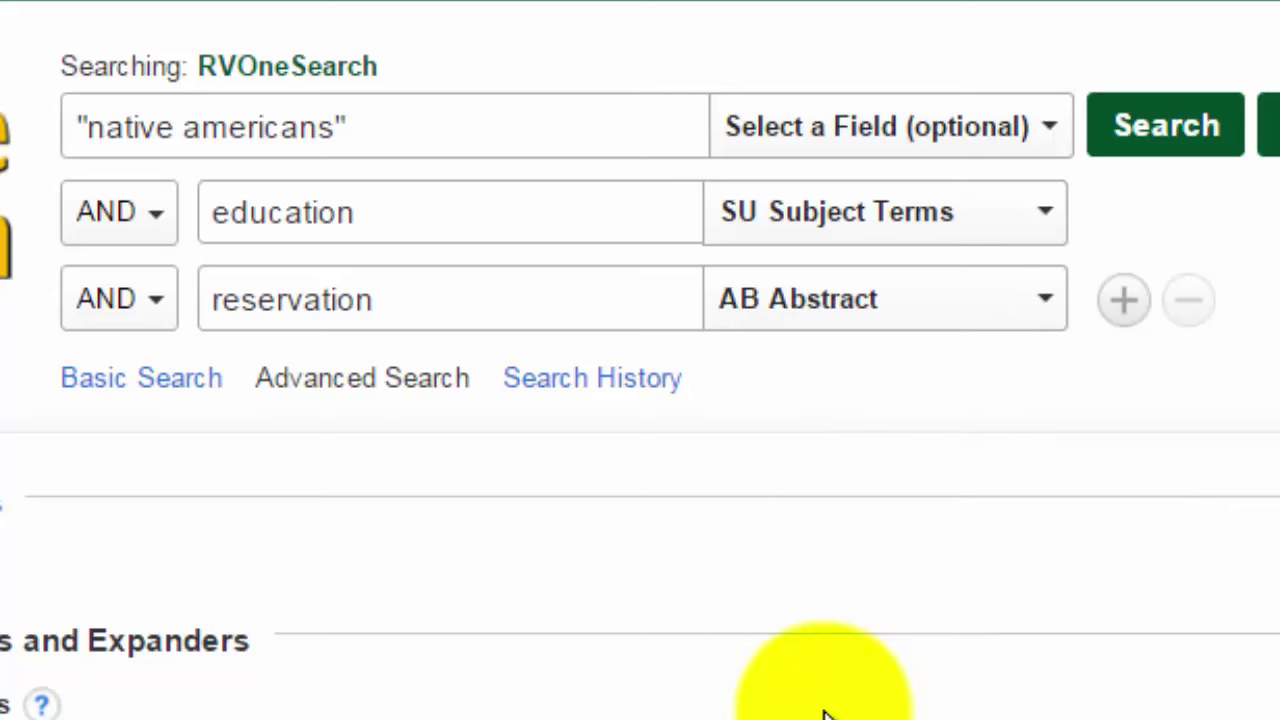
pyautogui.click(1155, 130)
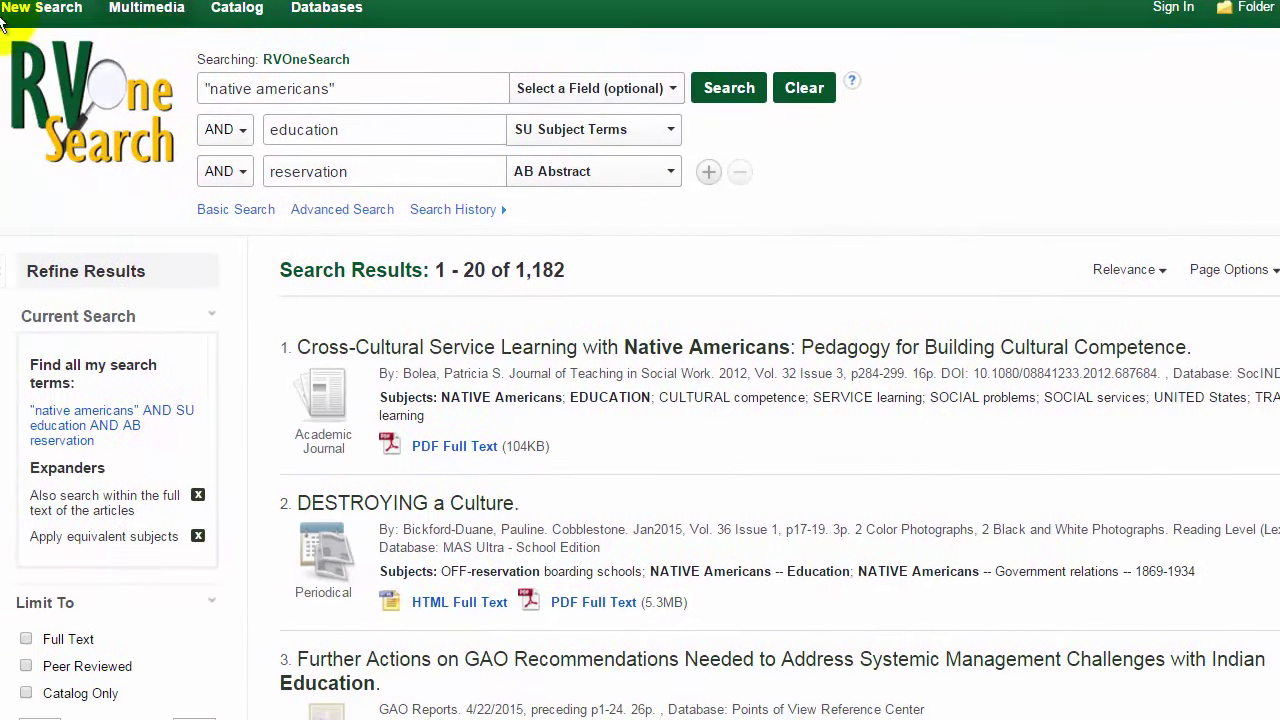
# Limit to peer-reviewed articles for 273 results, then scroll through the list and back up.
pyautogui.click(4, 667)
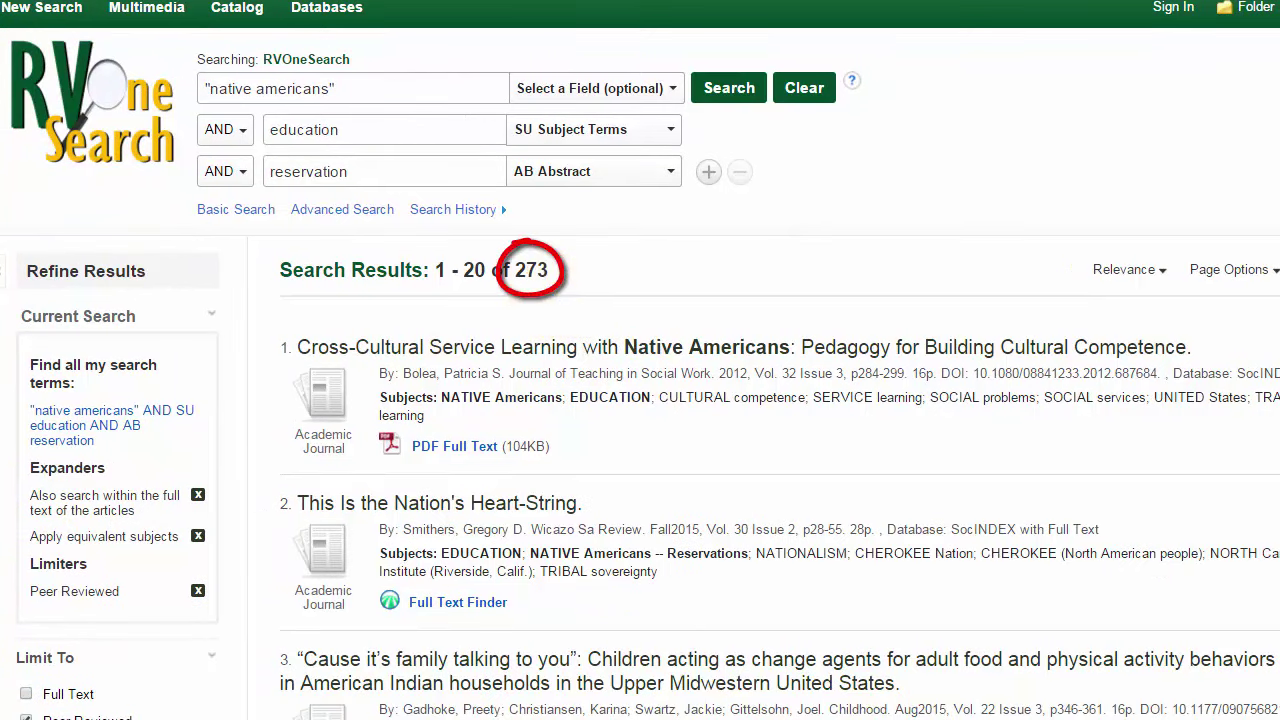
pyautogui.scroll(-3, 640, 400)
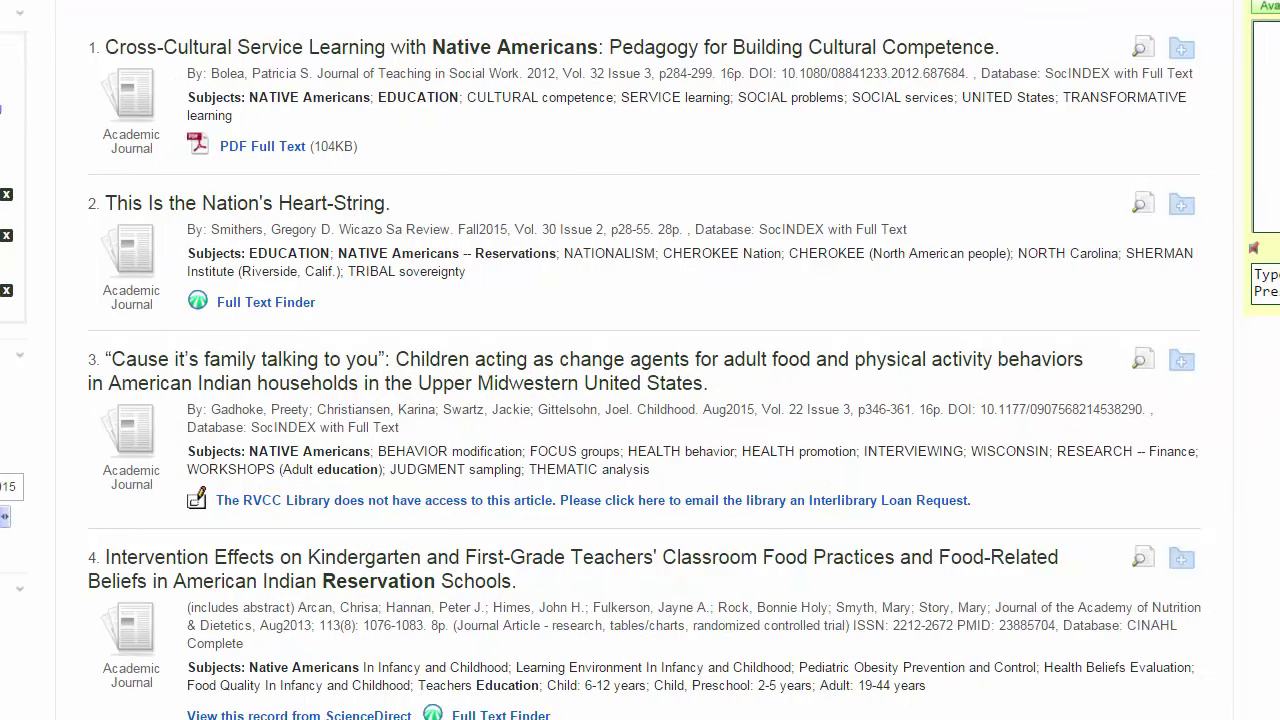
pyautogui.scroll(-3, 640, 400)
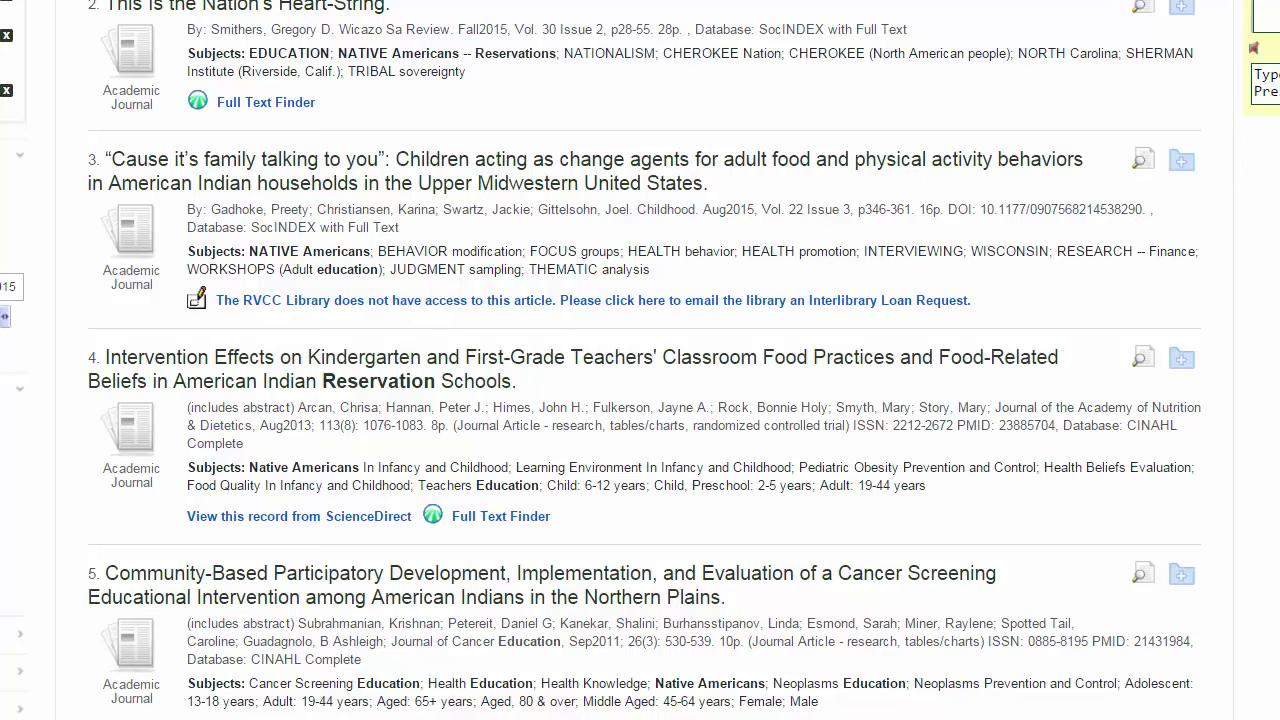
pyautogui.scroll(-10, 640, 360)
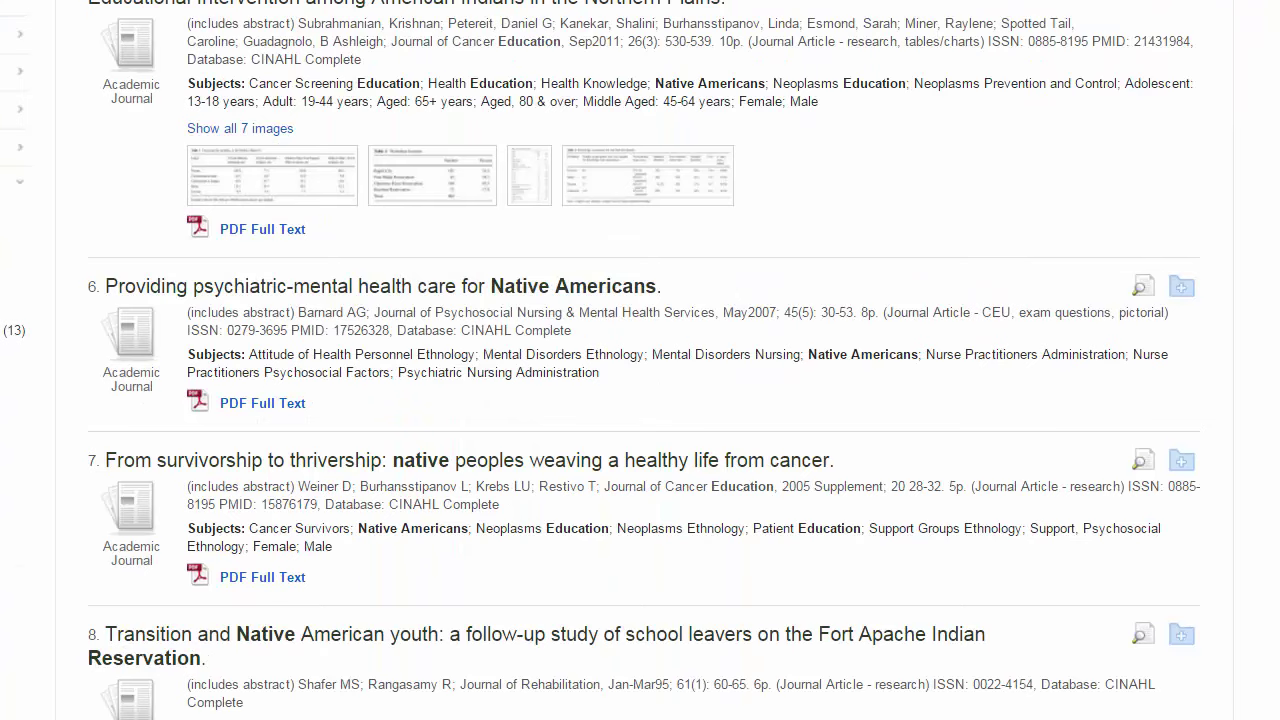
pyautogui.scroll(-3, 640, 360)
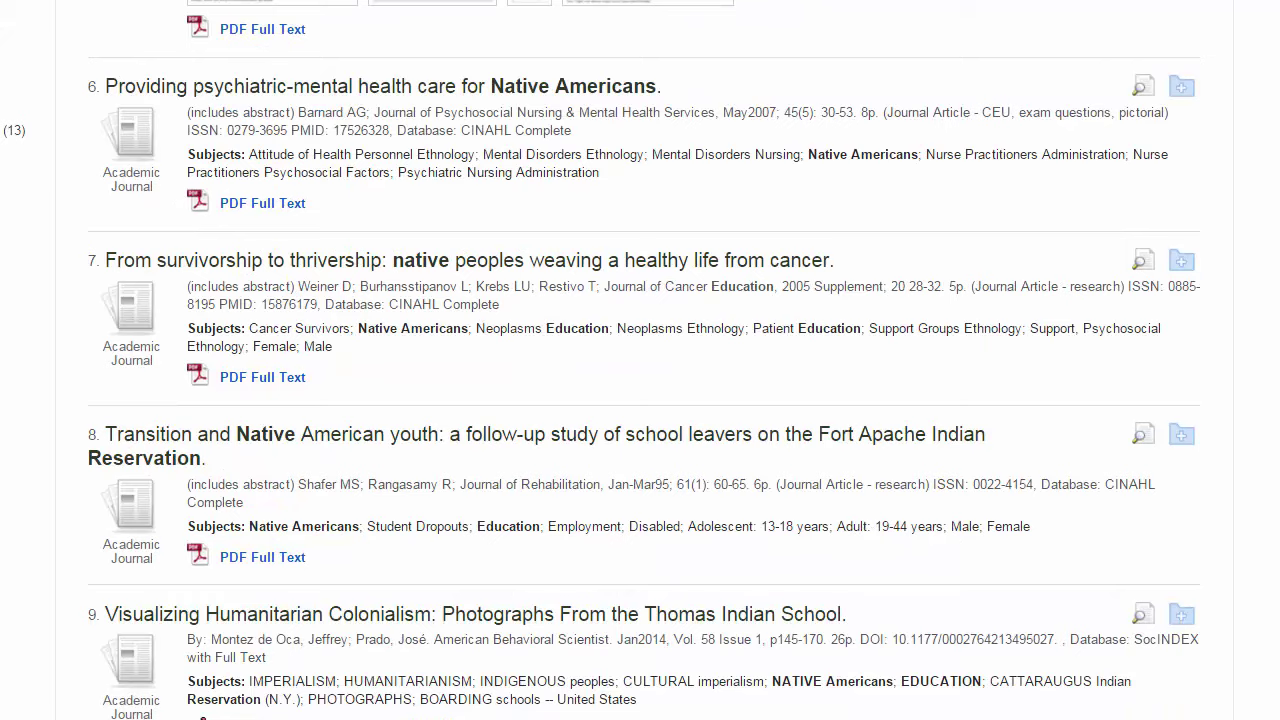
pyautogui.scroll(-1, 203, 718)
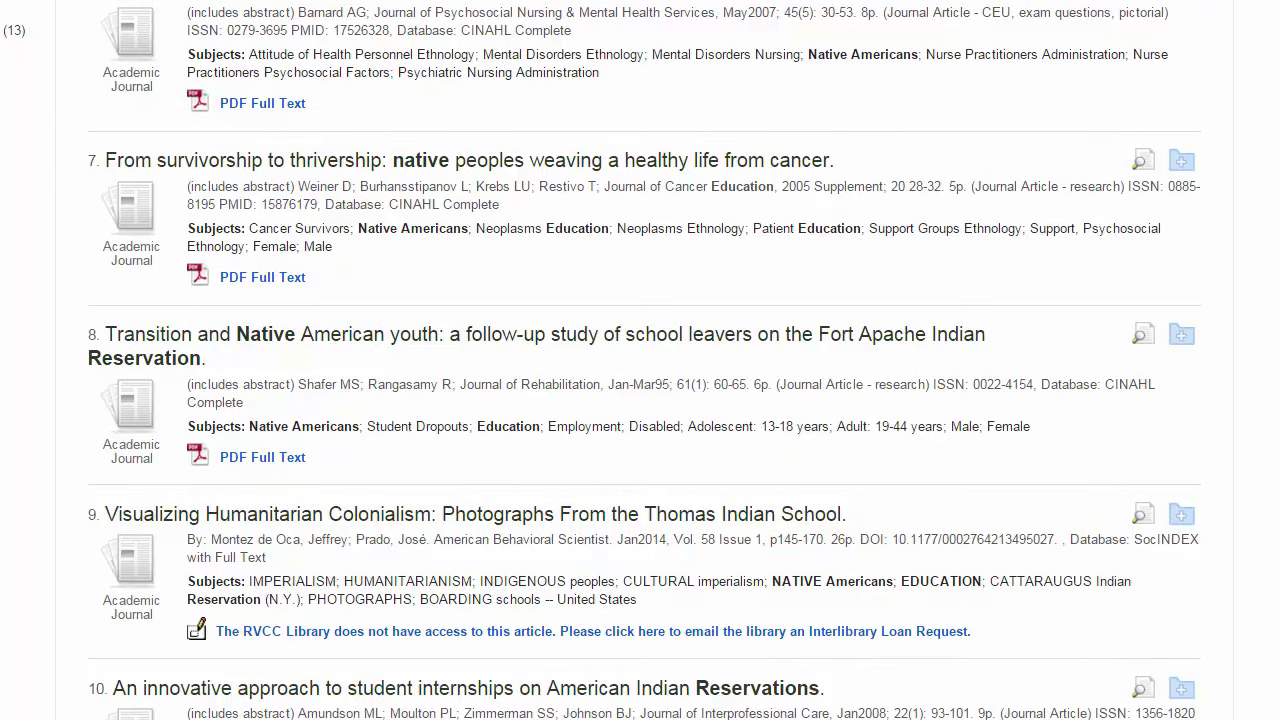
pyautogui.scroll(-4, 80, 410)
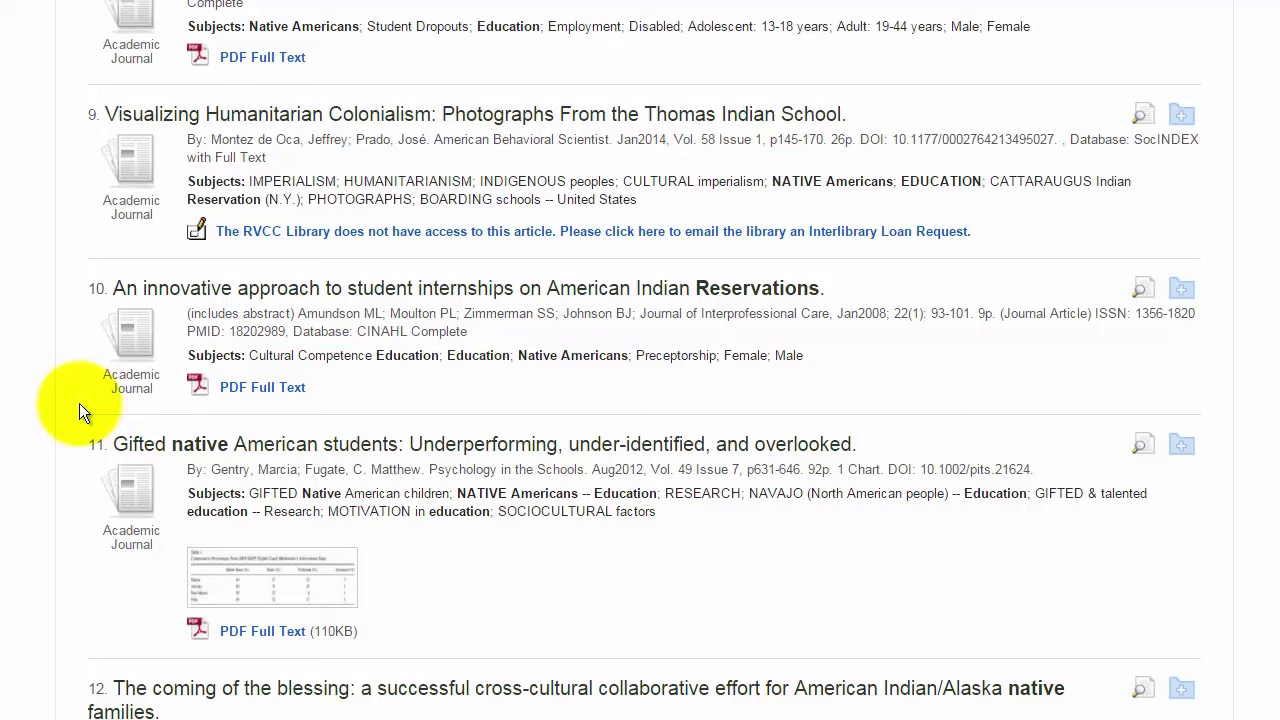
pyautogui.scroll(10, 43, 449)
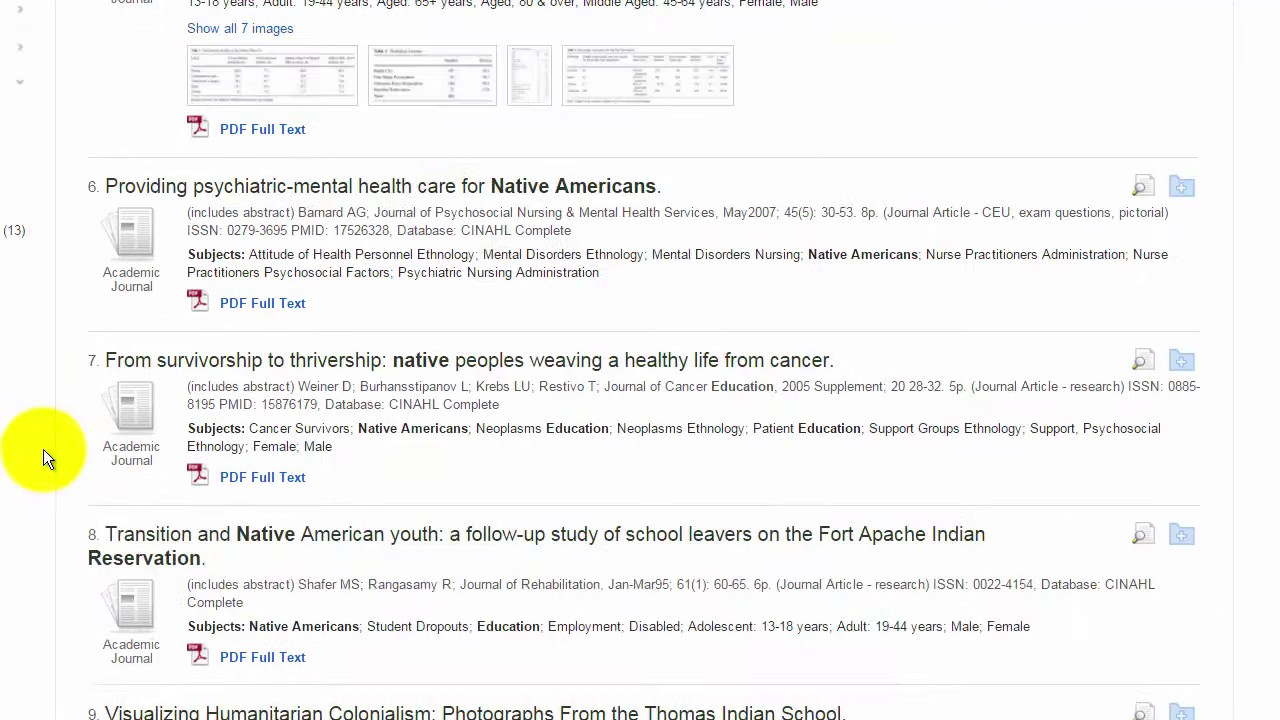
pyautogui.scroll(5, 43, 449)
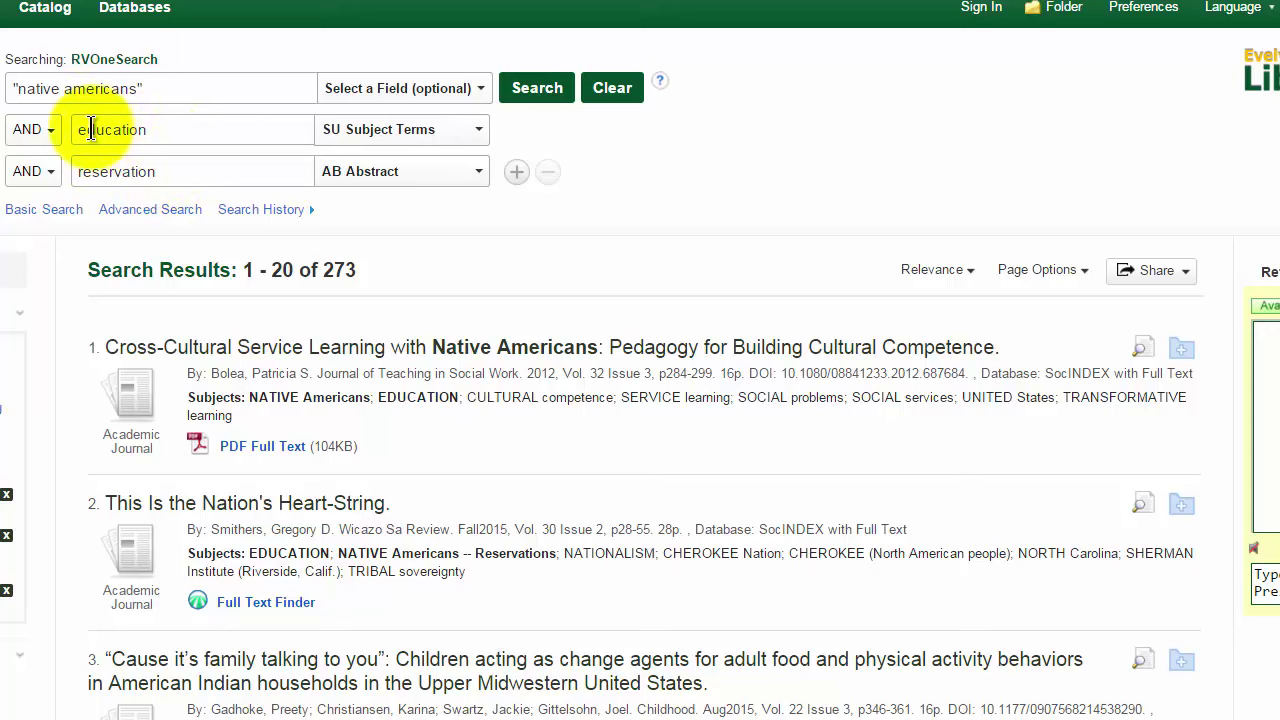
# Drop reservation and search 'secondary education' in AB Abstract, returning 186 results.
pyautogui.moveTo(179, 179); pyautogui.dragTo(50, 173)
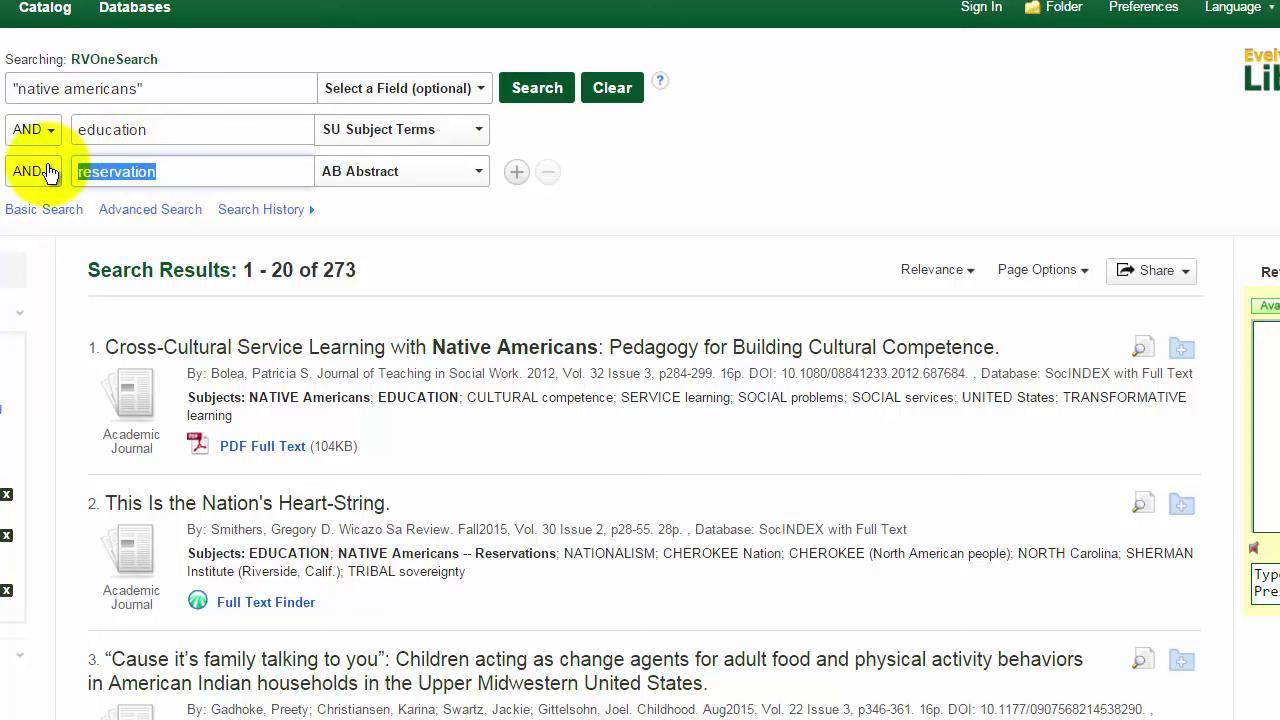
pyautogui.press('Delete')
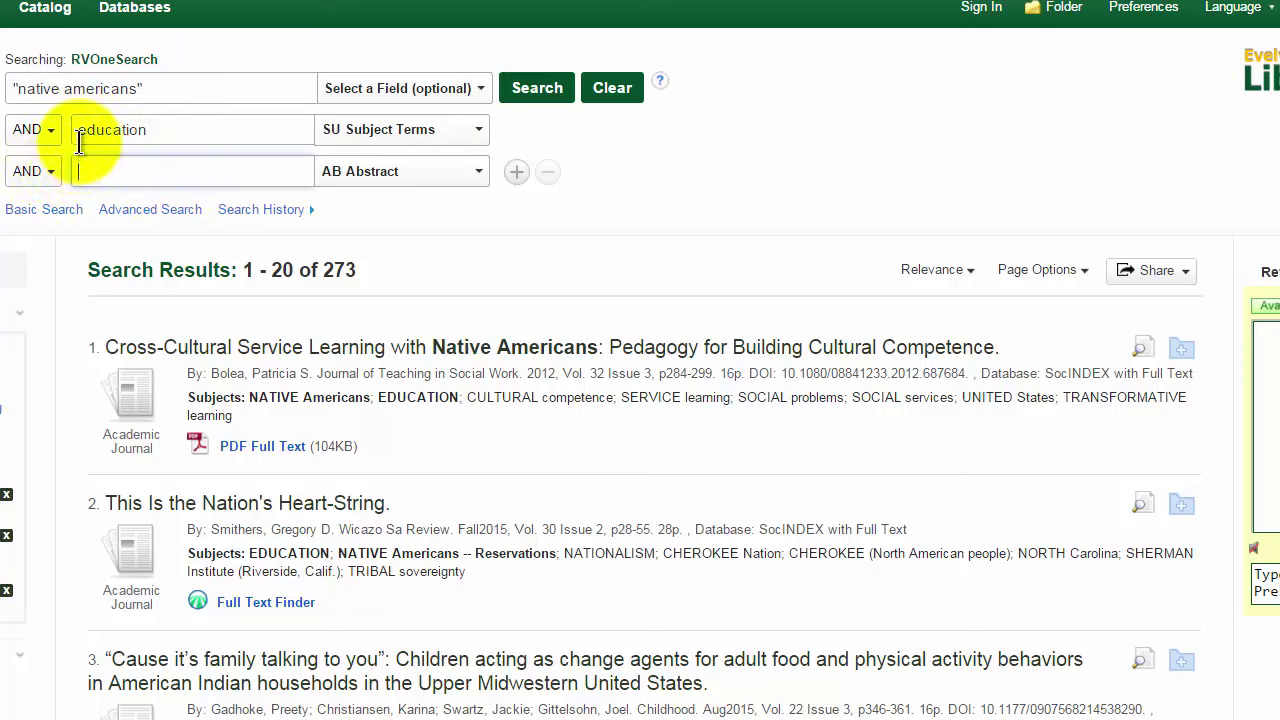
pyautogui.click(170, 131)
pyautogui.click(147, 130)
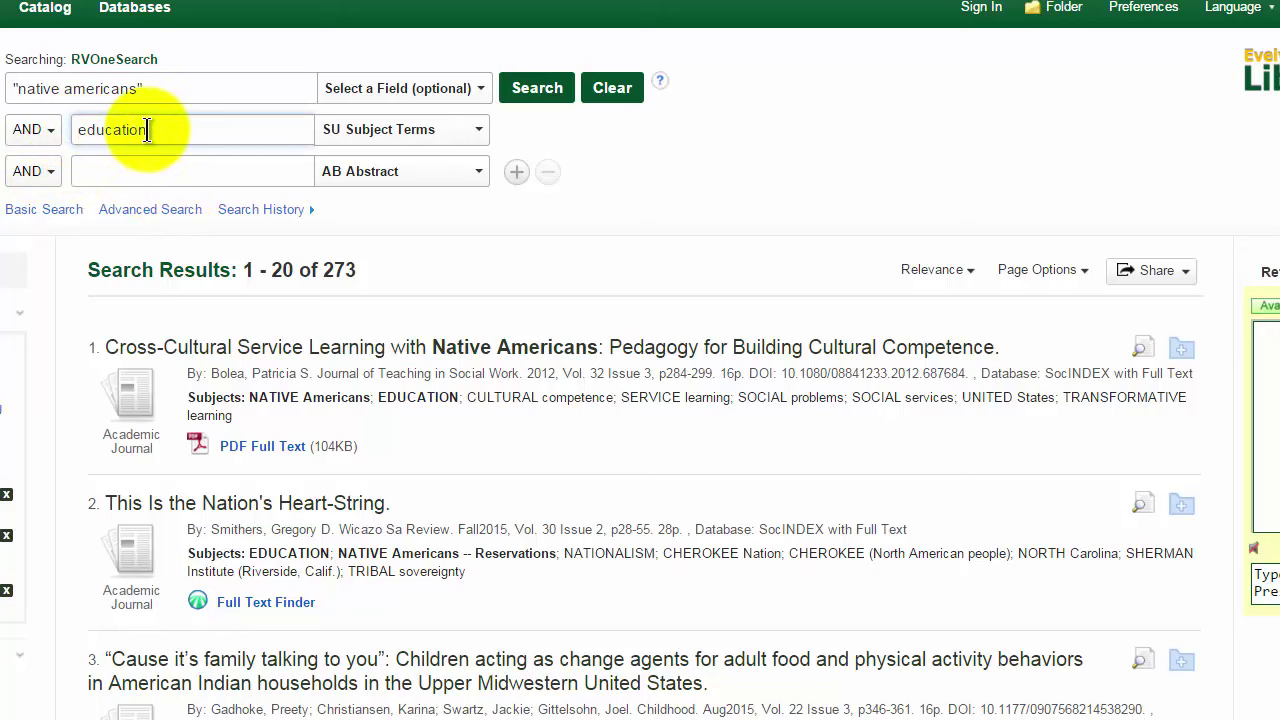
pyautogui.write('secondary')
pyautogui.click(372, 136)
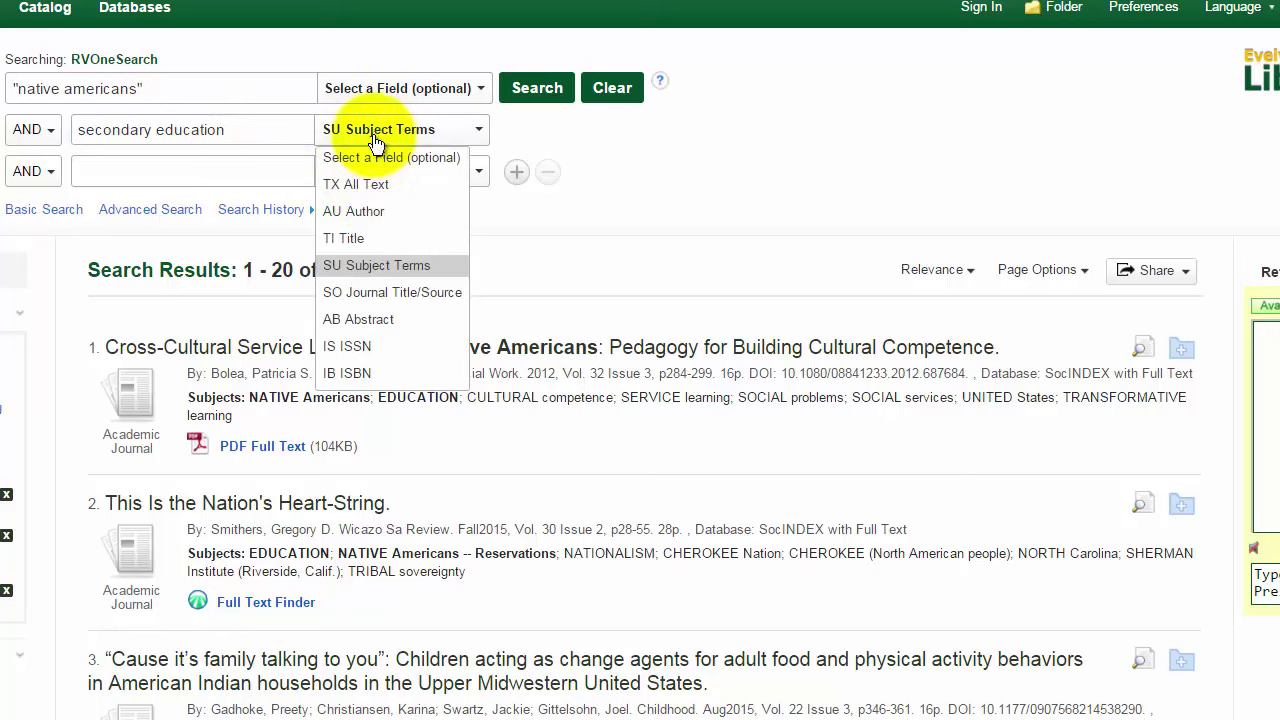
pyautogui.click(354, 320)
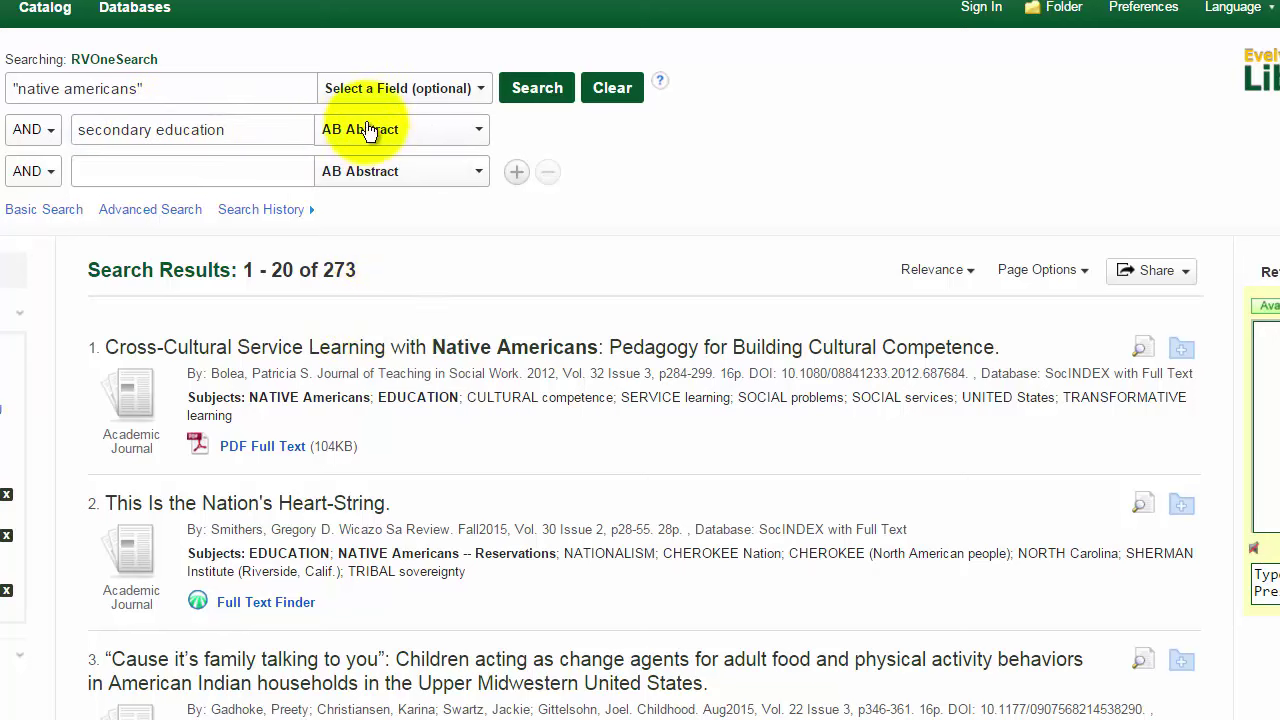
pyautogui.click(520, 92)
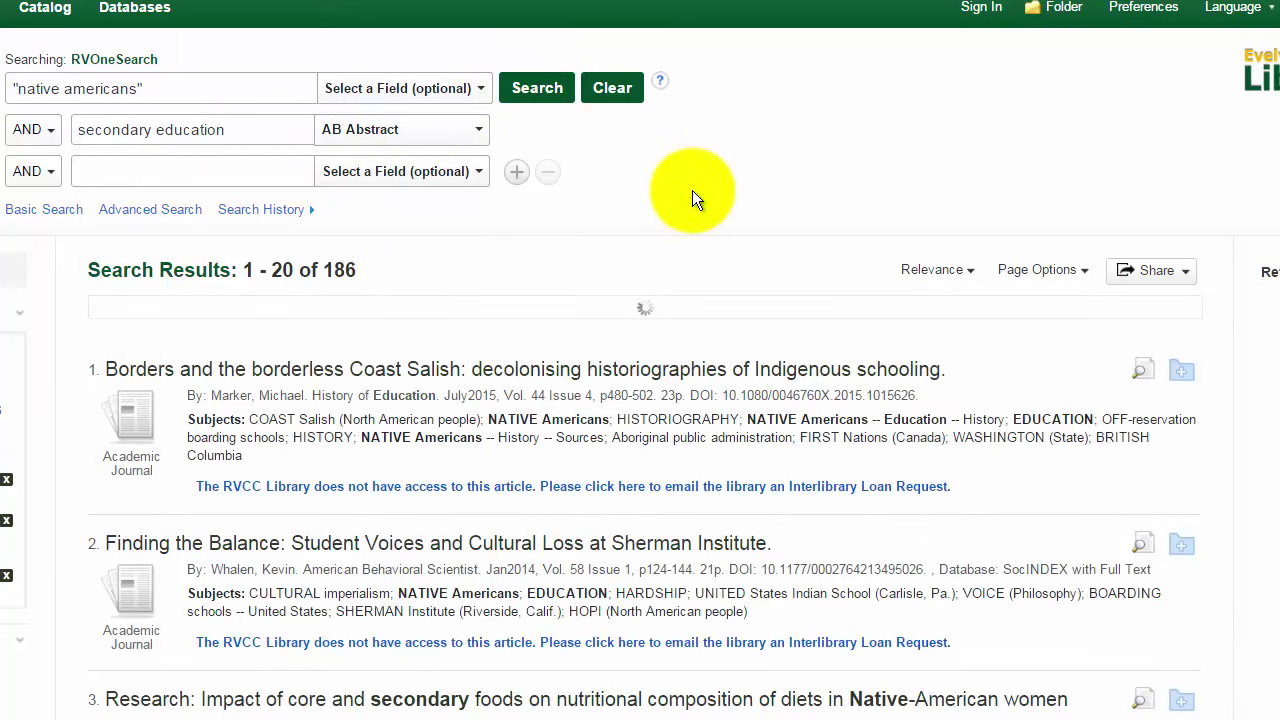
# Scroll down through the 186 results on native americans and secondary education.
pyautogui.scroll(-1, 692, 190)
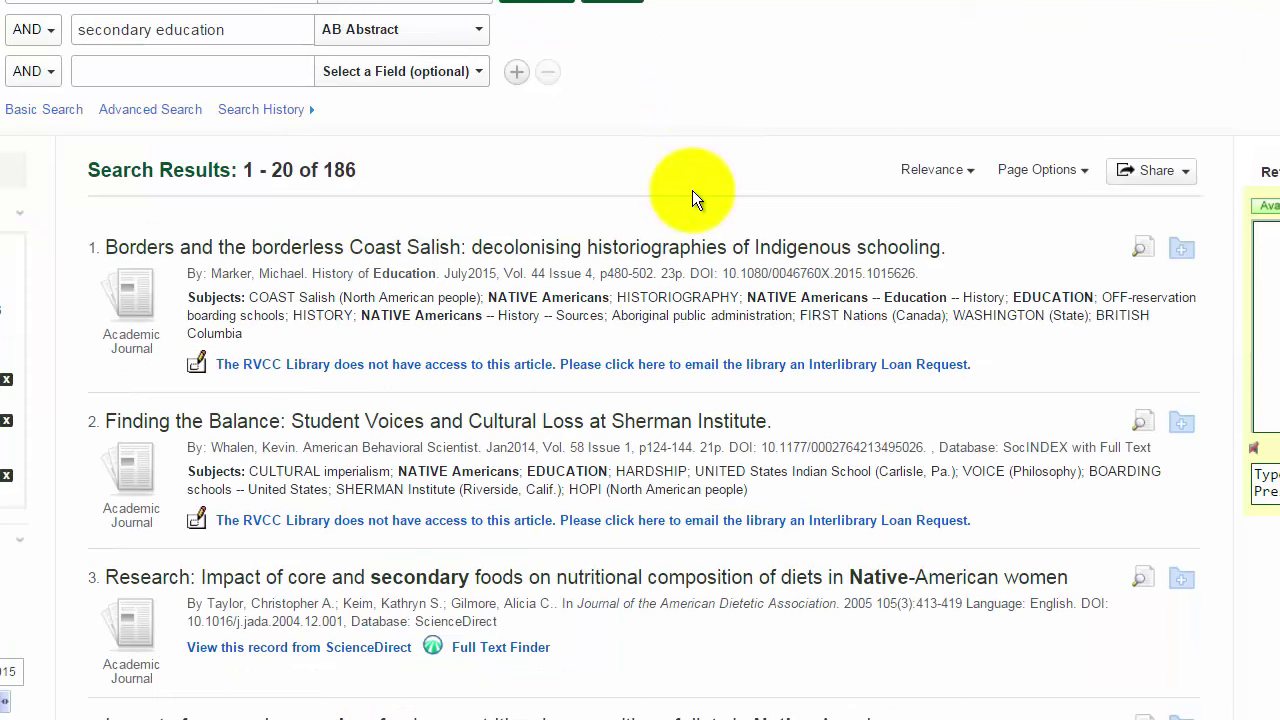
pyautogui.scroll(-1, 692, 190)
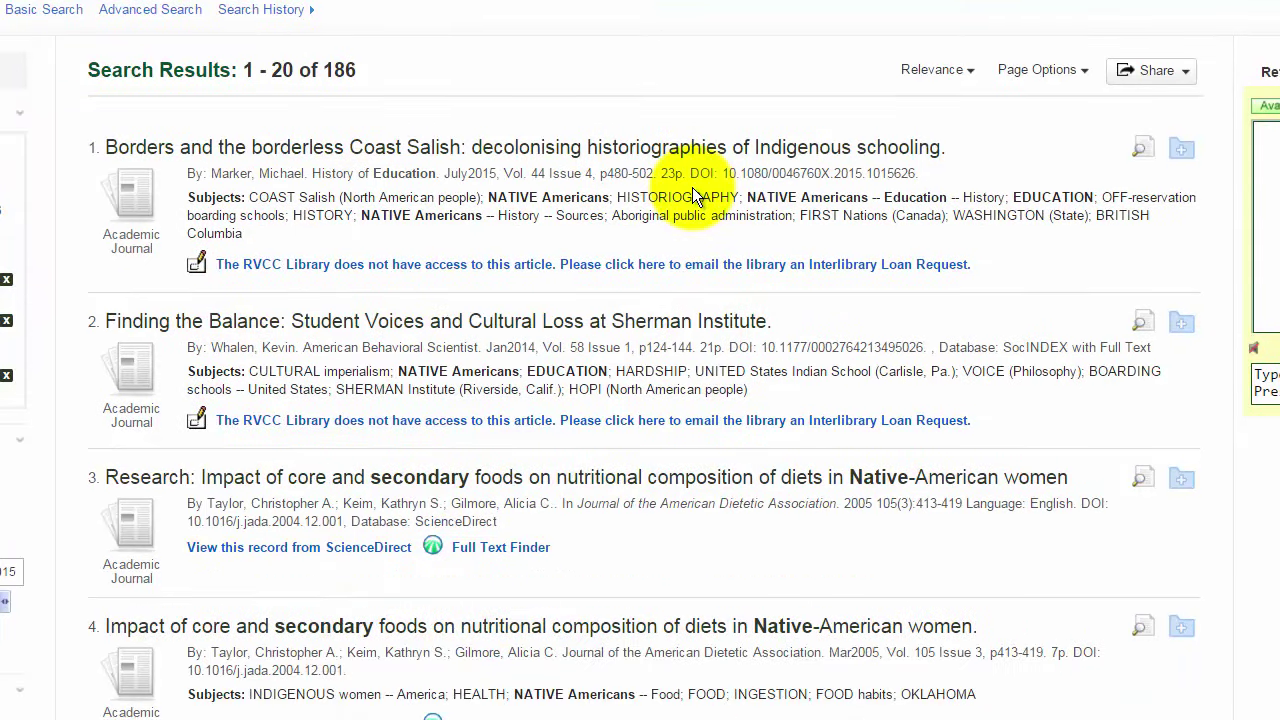
pyautogui.scroll(-3, 694, 187)
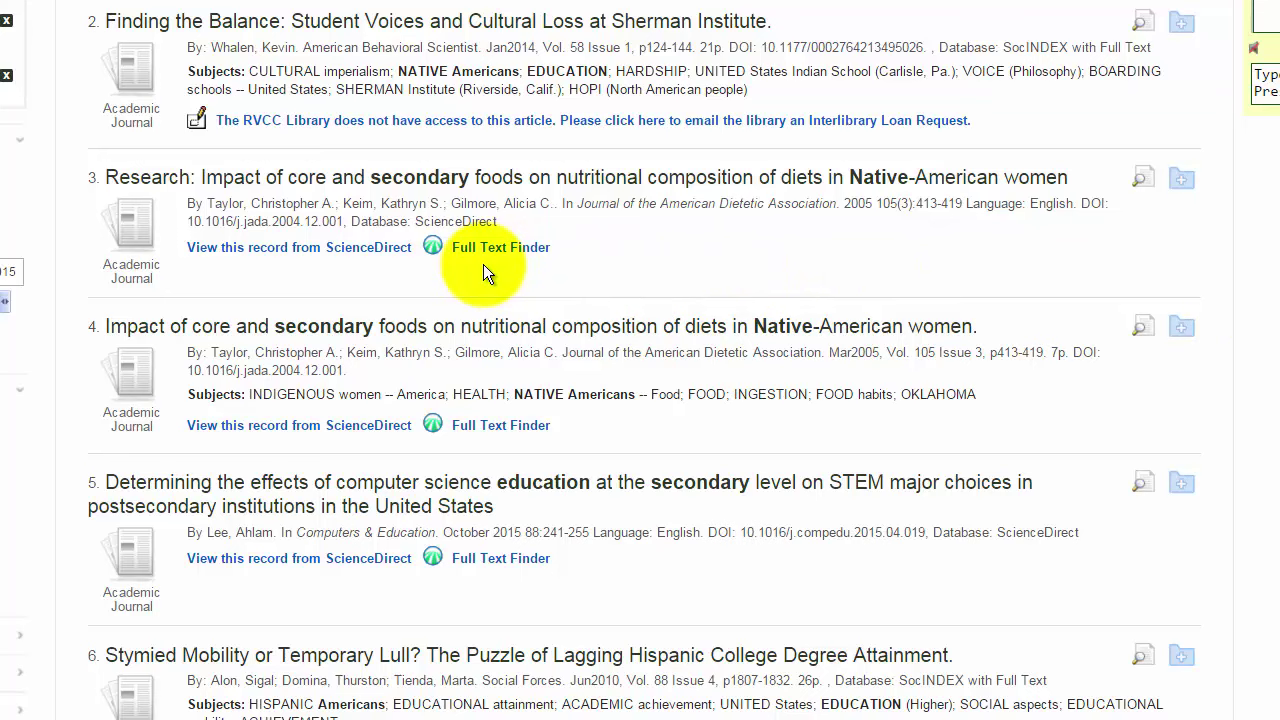
pyautogui.scroll(-1, 492, 272)
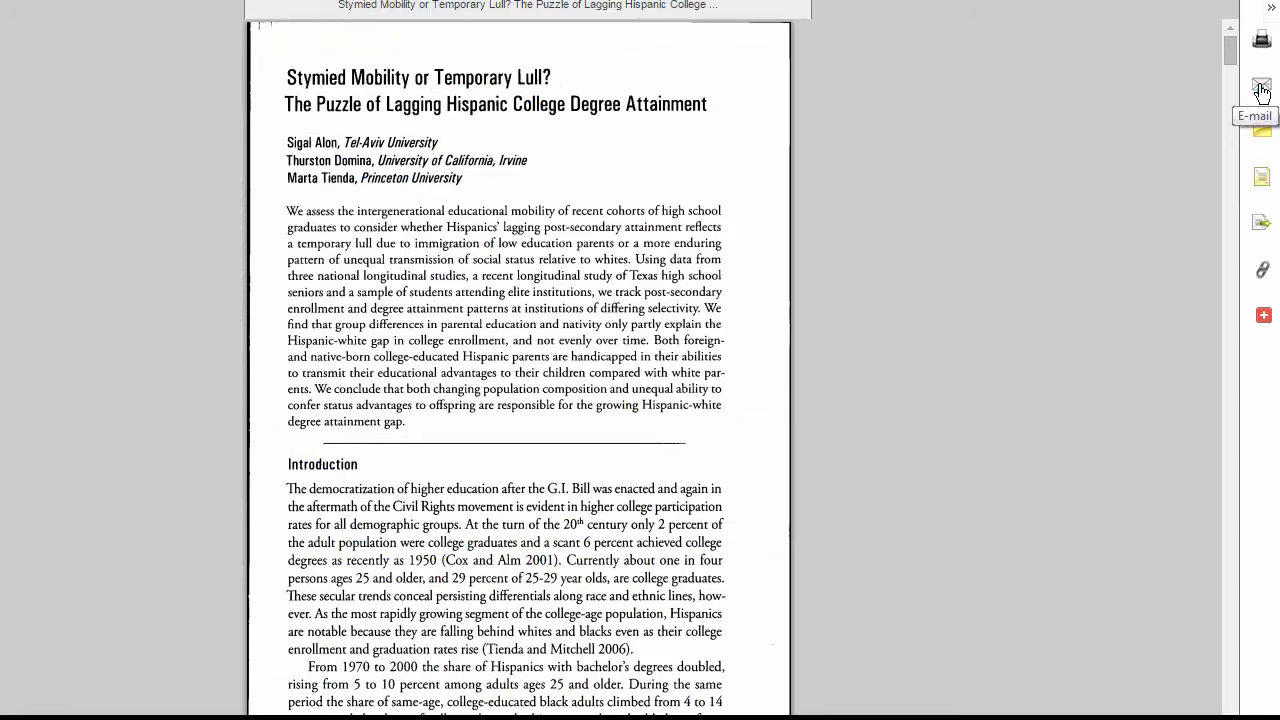
# Show the article's citations and scroll through the ABNT, AMA, APA and MLA formats.
pyautogui.click(1261, 183)
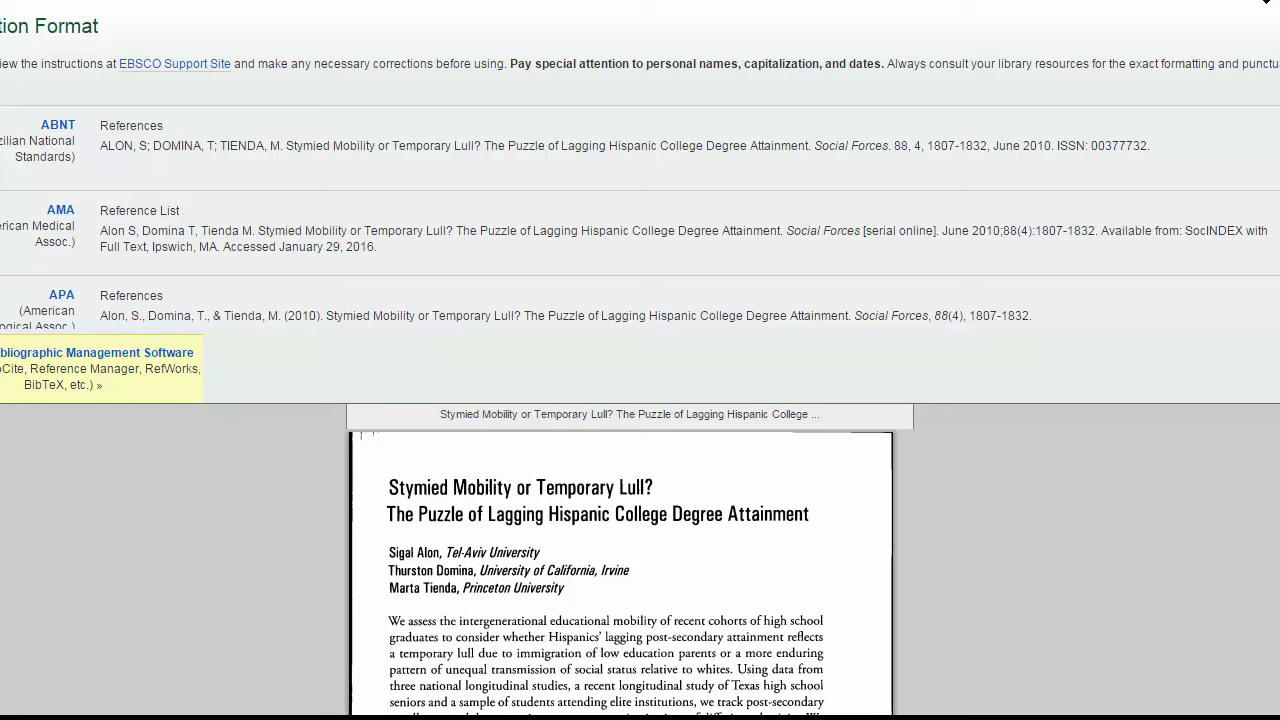
pyautogui.scroll(-5, 640, 215)
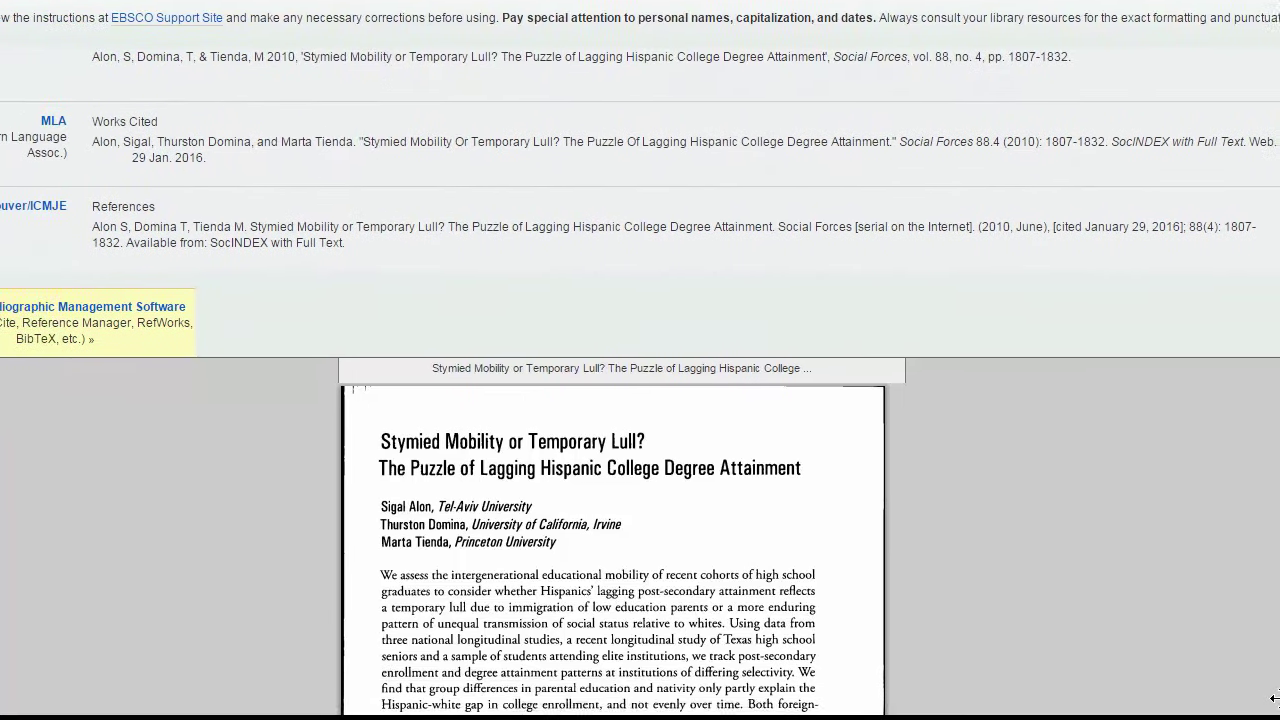
pyautogui.moveTo(1234, 676)
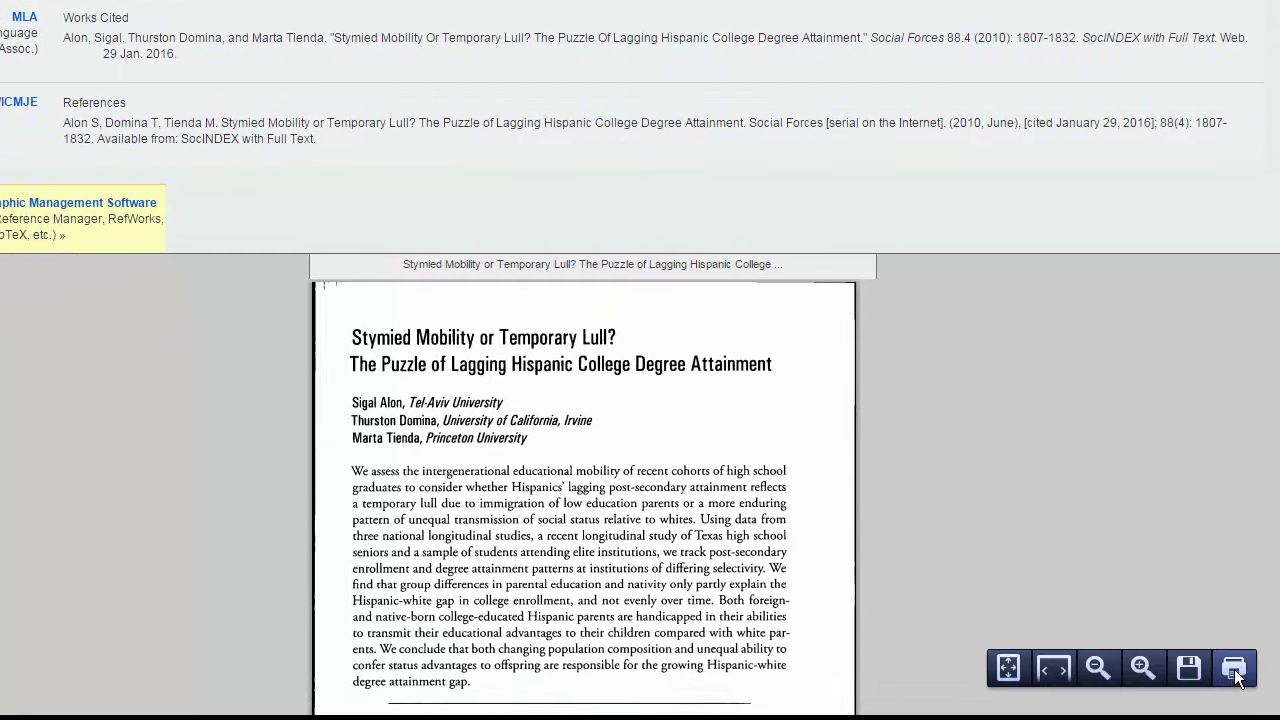